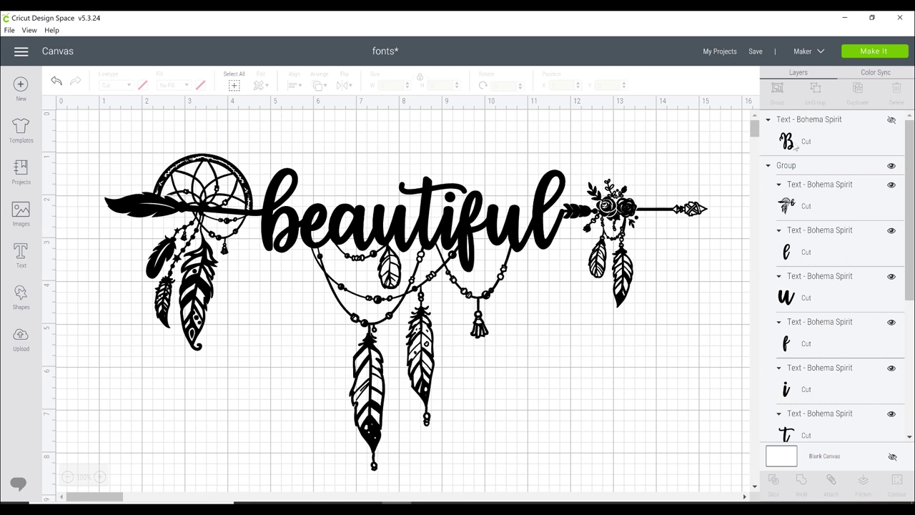
Hide the dreamcatcher group and show the plain 'Beautiful' text layer in Bohema Spirit
{"action": "left_click", "coordinate": [891, 165]}
{"action": "left_click", "coordinate": [892, 120]}
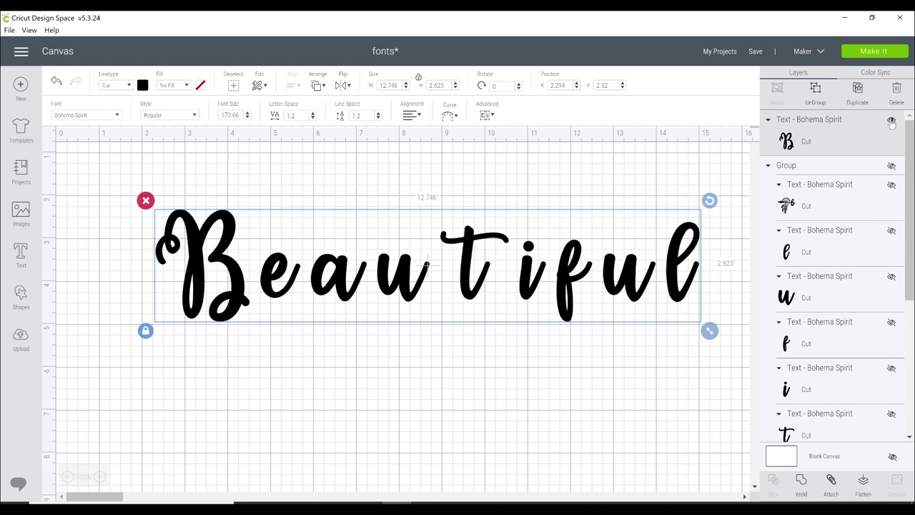
Restore the design, then view the arrow endings, lowercase alternates, magic and love-and-faith previews
{"action": "left_click", "coordinate": [891, 120]}
{"action": "left_click", "coordinate": [892, 165]}
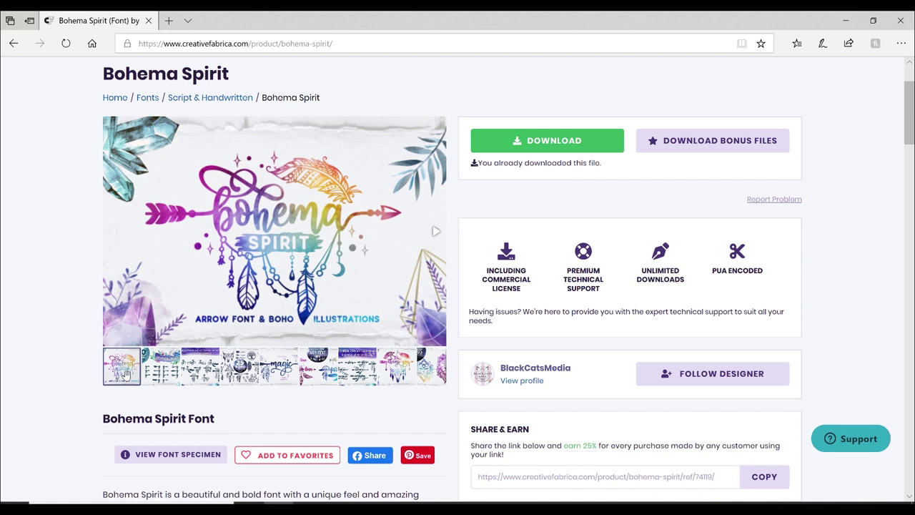
{"action": "left_click", "coordinate": [153, 378]}
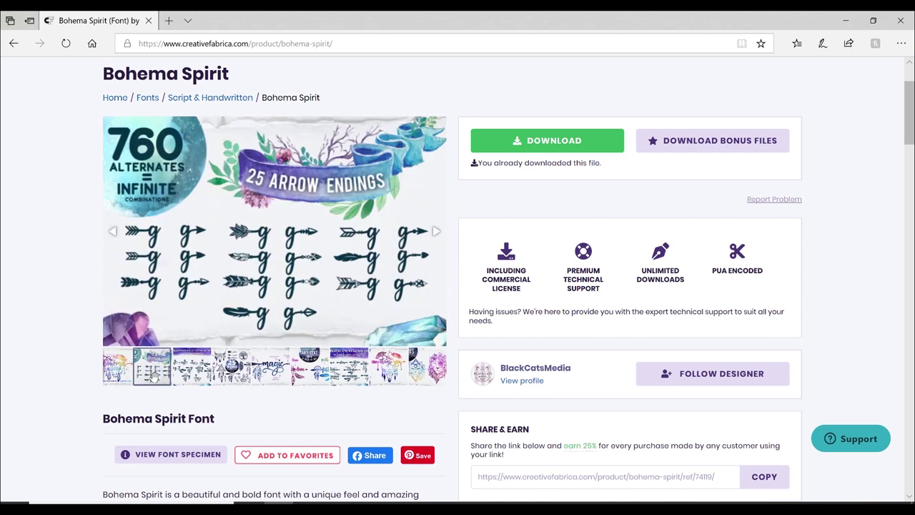
{"action": "left_click", "coordinate": [204, 368]}
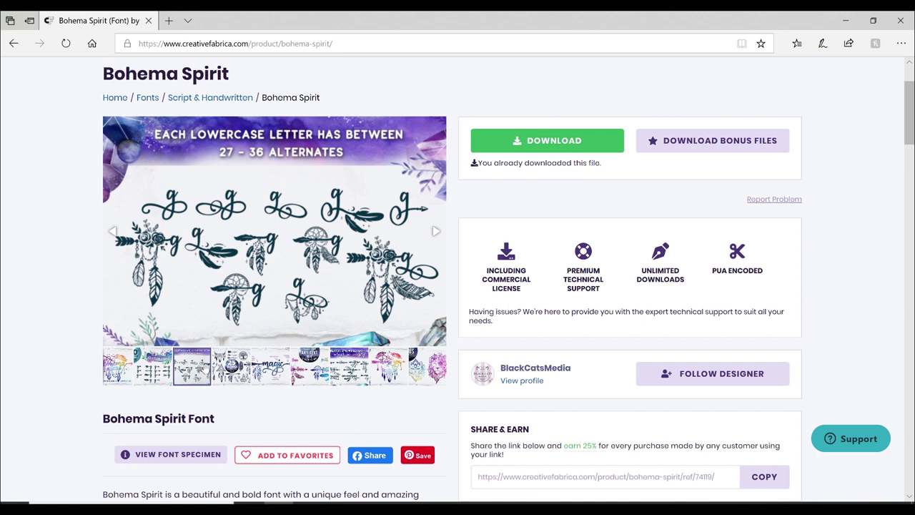
{"action": "left_click", "coordinate": [267, 370]}
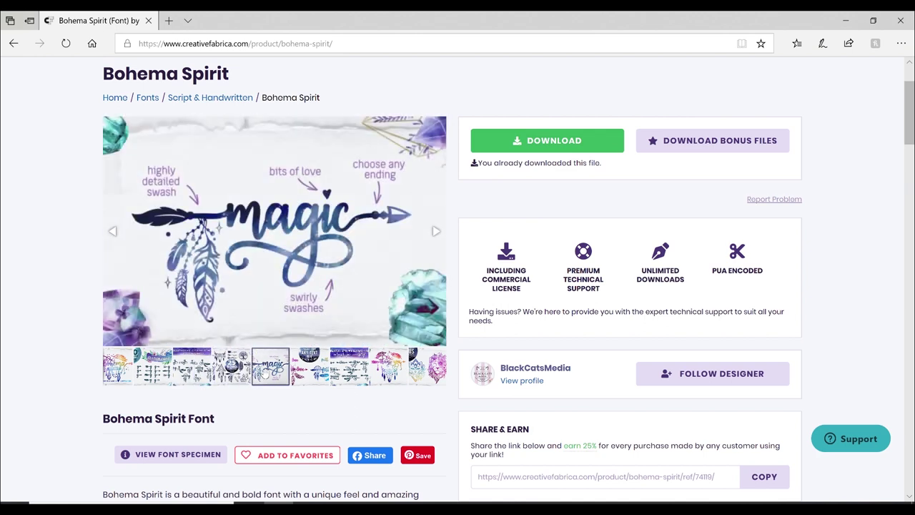
{"action": "left_click", "coordinate": [302, 376]}
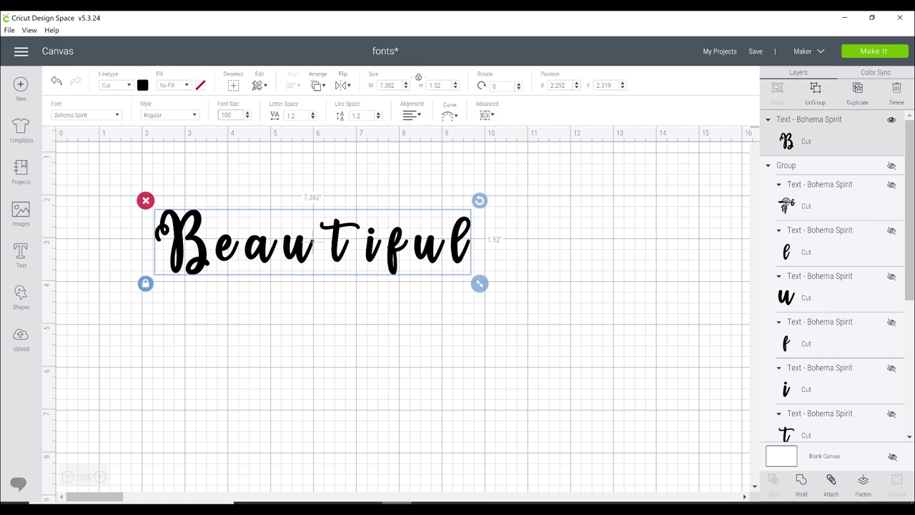
Search Windows for 'chara' and launch Character Map
{"action": "key", "text": "super+s"}
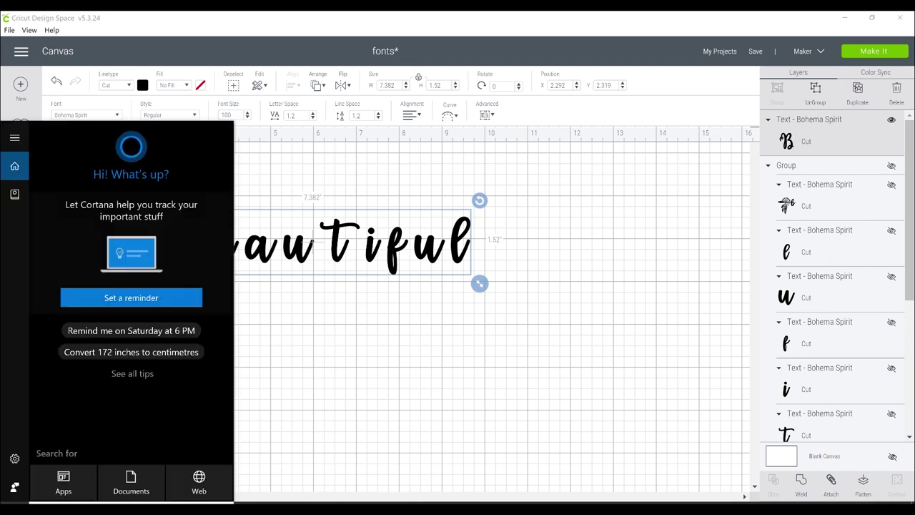
{"action": "type", "text": "chara"}
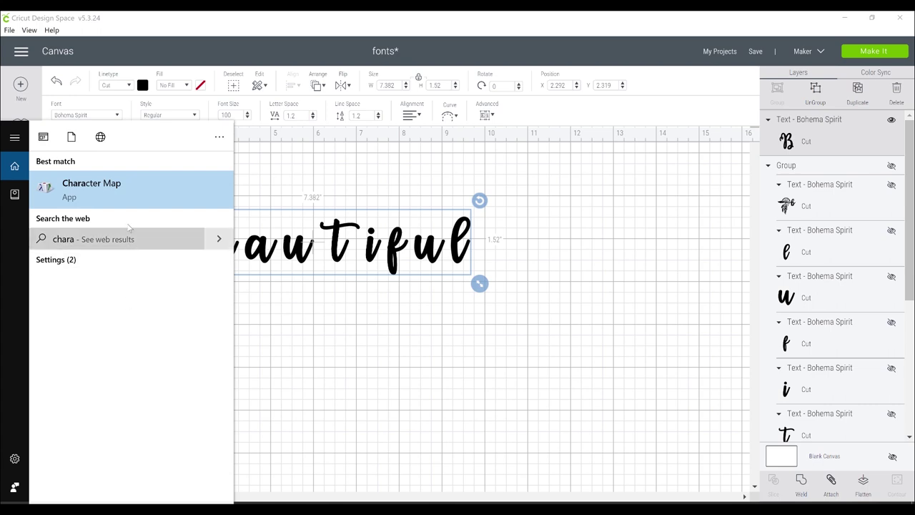
{"action": "left_click", "coordinate": [126, 200]}
{"action": "scroll", "coordinate": [164, 81], "scroll_direction": "up", "scroll_amount": 3}
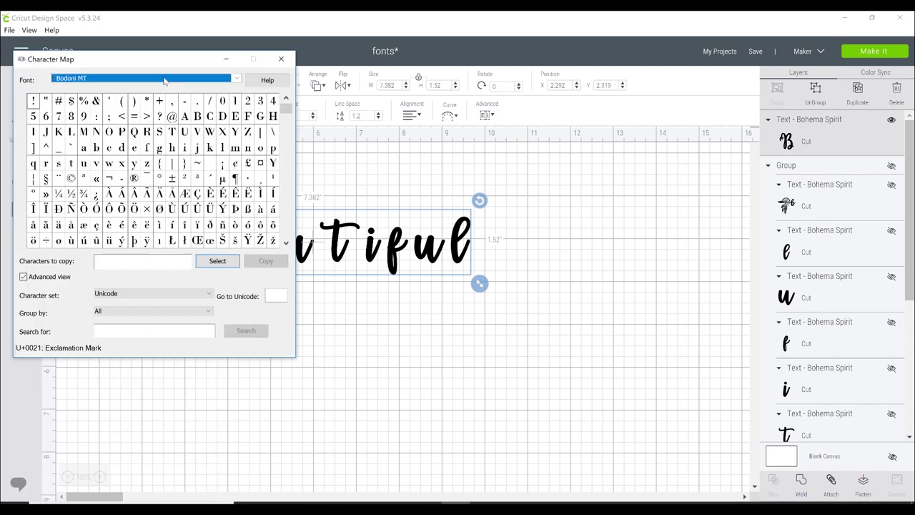
{"action": "scroll", "coordinate": [165, 81], "scroll_direction": "down", "scroll_amount": 4}
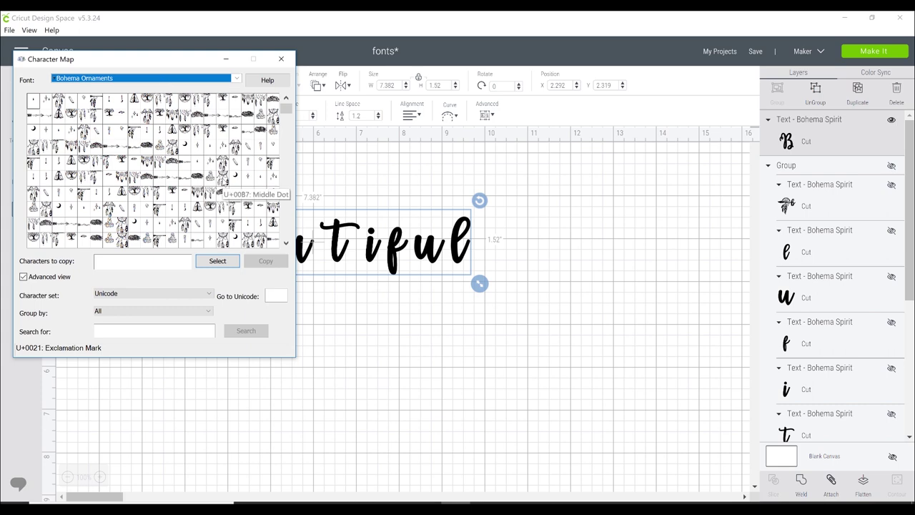
Select the Bohema Spirit font and scroll down through its glyph grid
{"action": "left_click", "coordinate": [236, 78]}
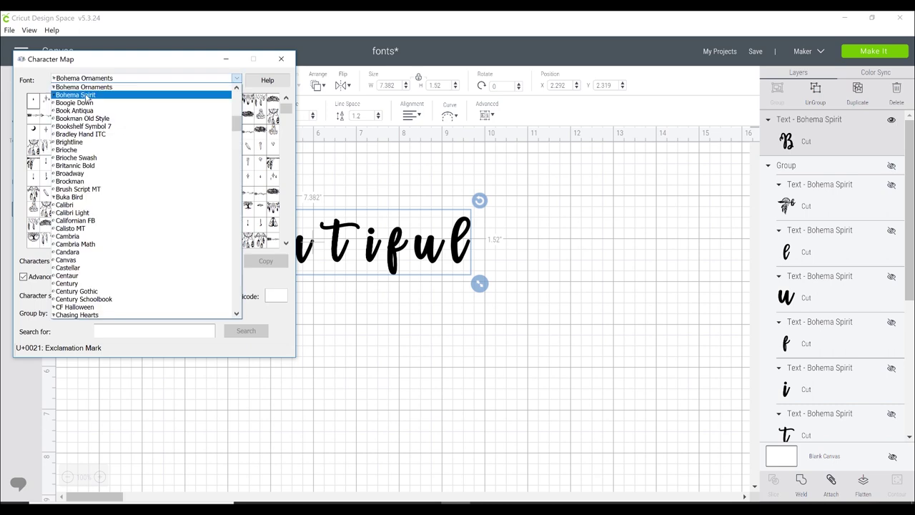
{"action": "left_click", "coordinate": [86, 95]}
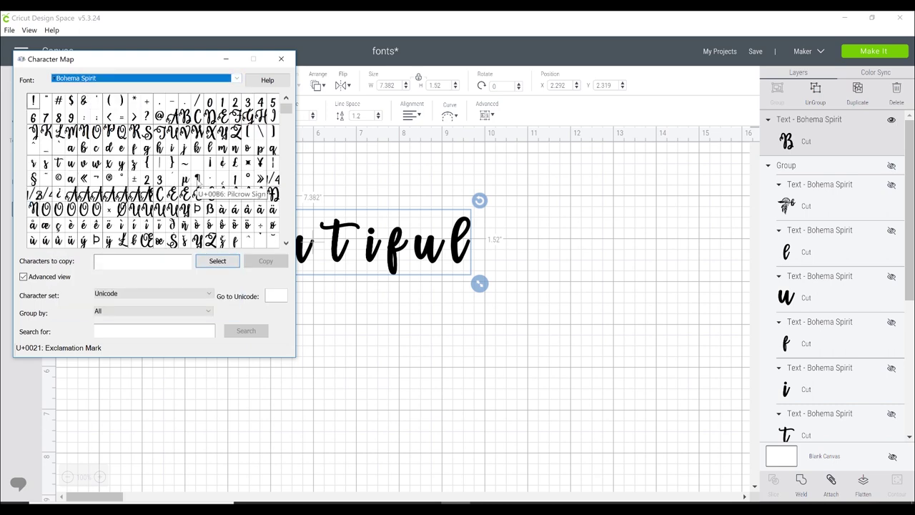
{"action": "scroll", "coordinate": [198, 182], "scroll_direction": "down", "scroll_amount": 3}
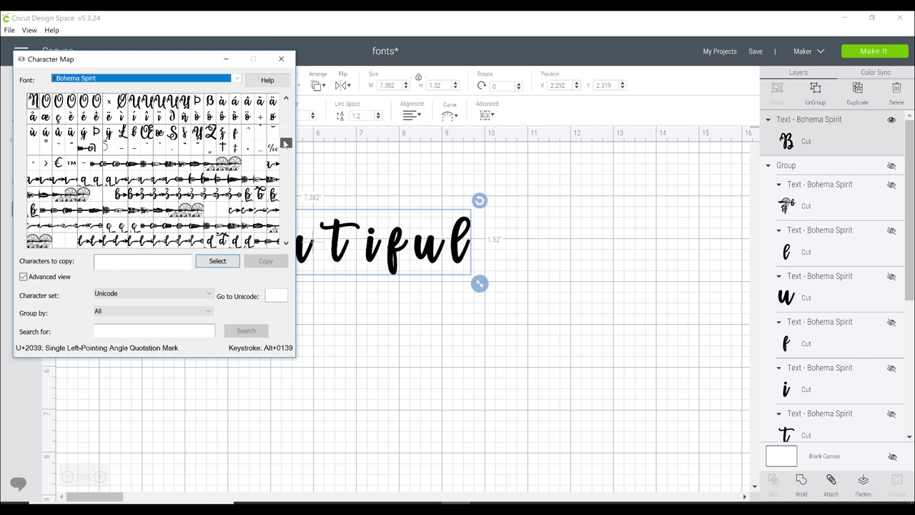
{"action": "scroll", "coordinate": [285, 143], "scroll_direction": "down", "scroll_amount": 2}
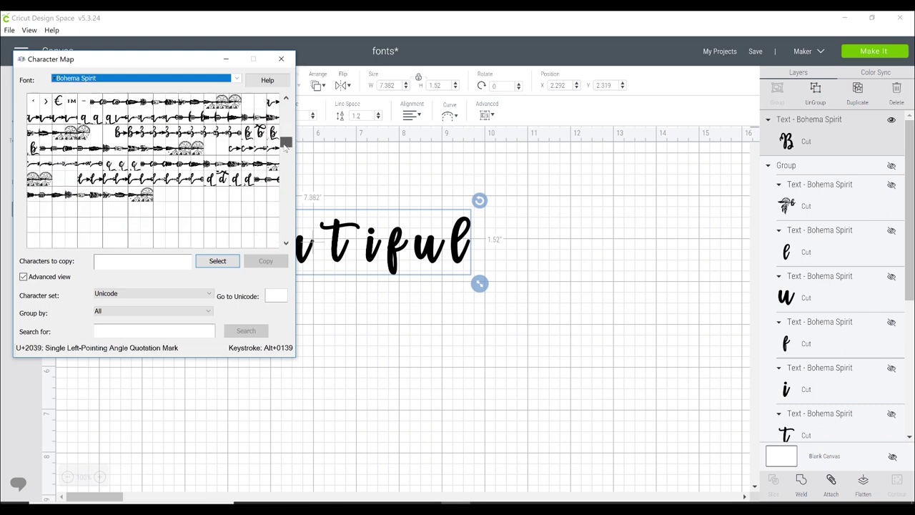
{"action": "scroll", "coordinate": [155, 168], "scroll_direction": "down", "scroll_amount": 1}
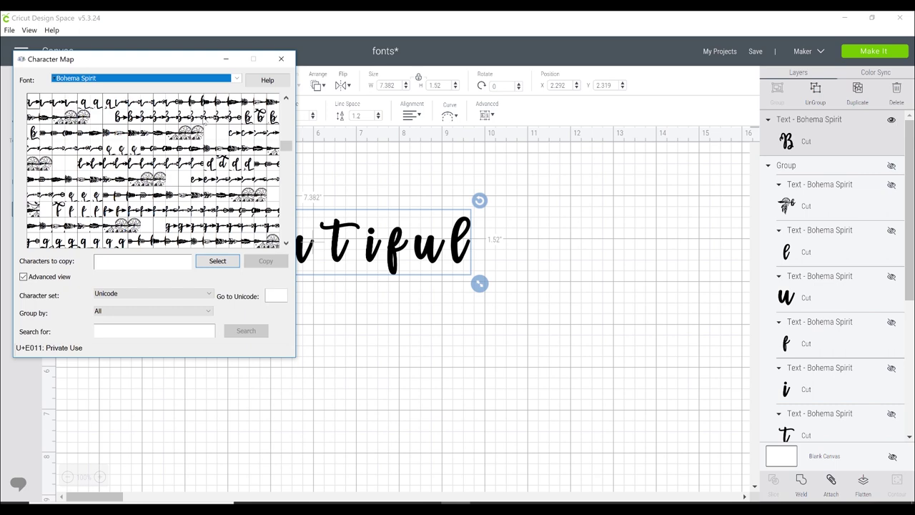
Group characters by Unicode Subrange and choose Private Use Characters
{"action": "left_click", "coordinate": [182, 314]}
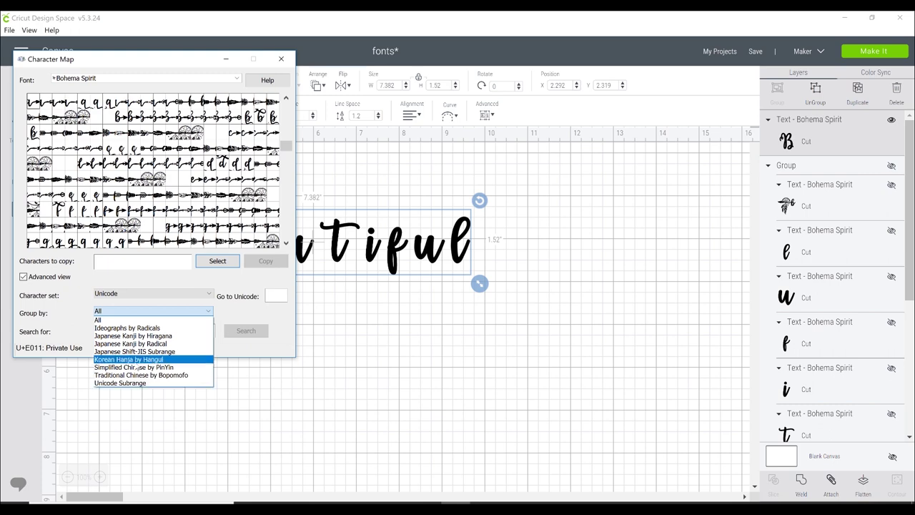
{"action": "left_click", "coordinate": [131, 387]}
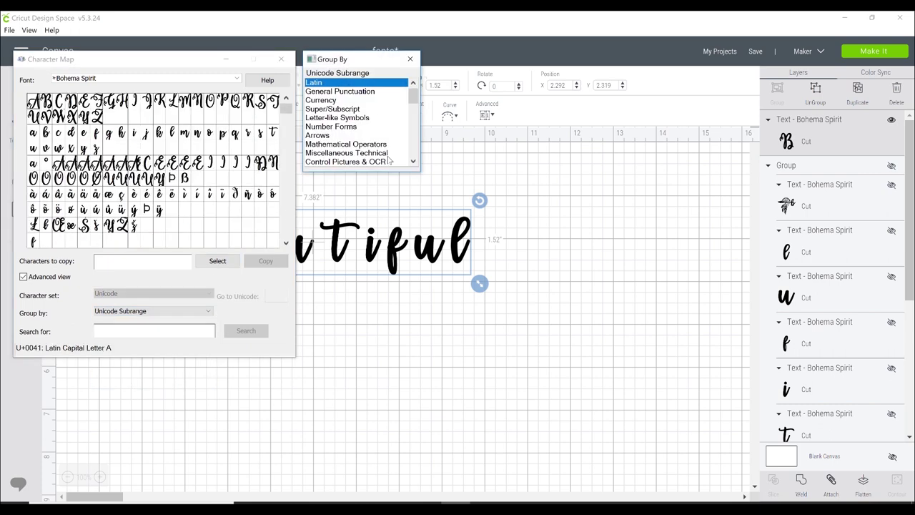
{"action": "left_click_drag", "start_coordinate": [413, 93], "coordinate": [414, 152]}
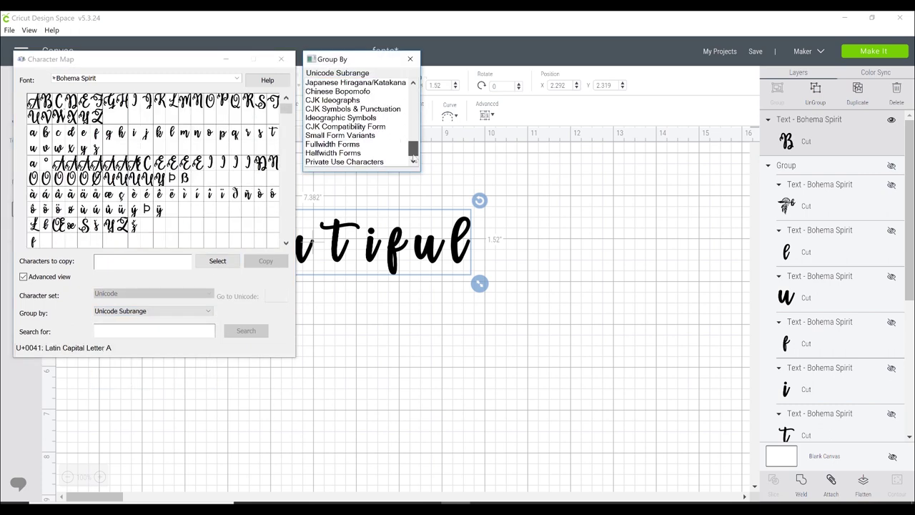
{"action": "left_click", "coordinate": [376, 162]}
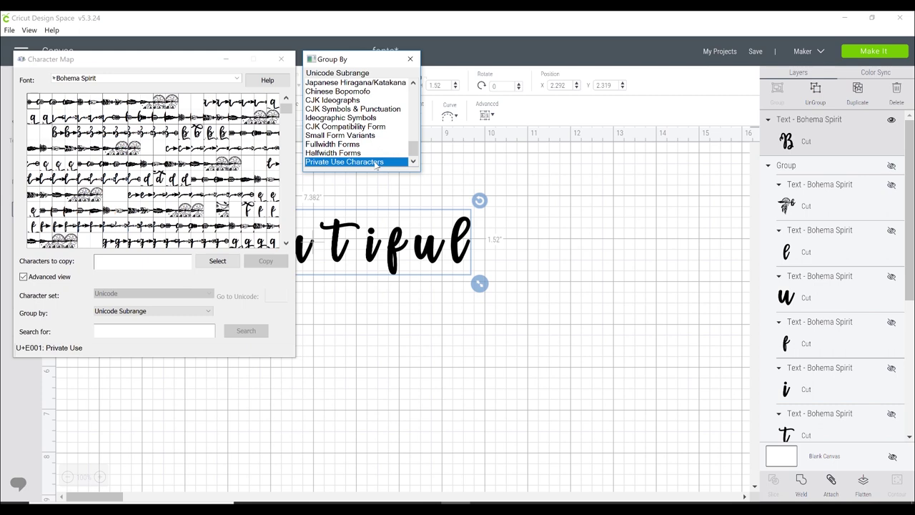
Add the dreamcatcher b and arrow a glyphs to the characters-to-copy string
{"action": "key", "text": "Escape"}
{"action": "left_click", "coordinate": [259, 116]}
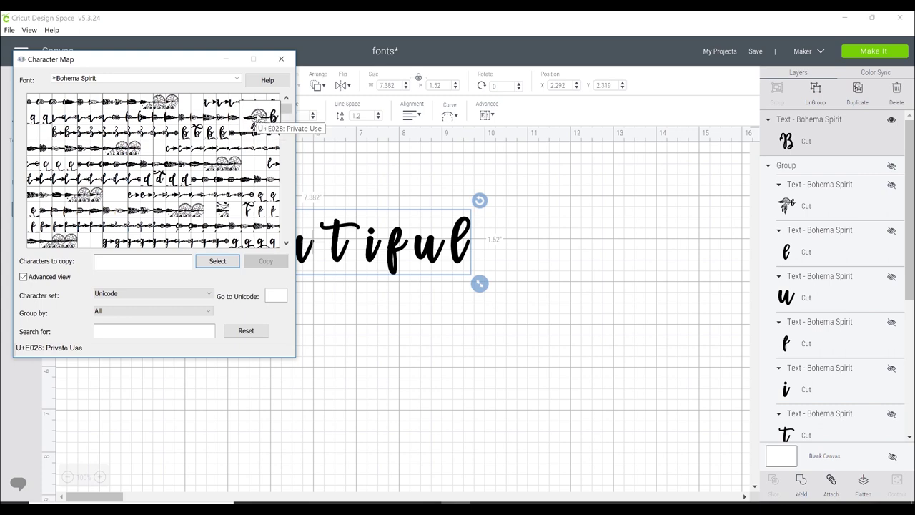
{"action": "left_click", "coordinate": [217, 261]}
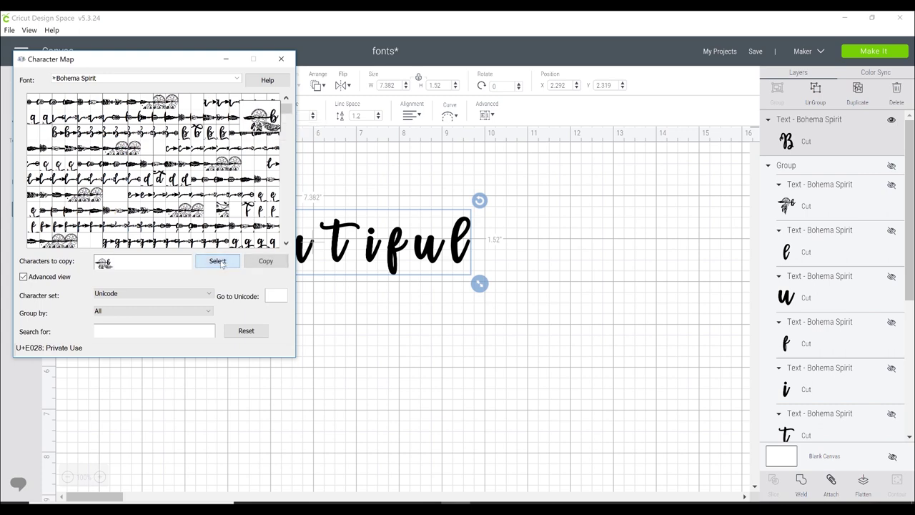
{"action": "left_click", "coordinate": [221, 104]}
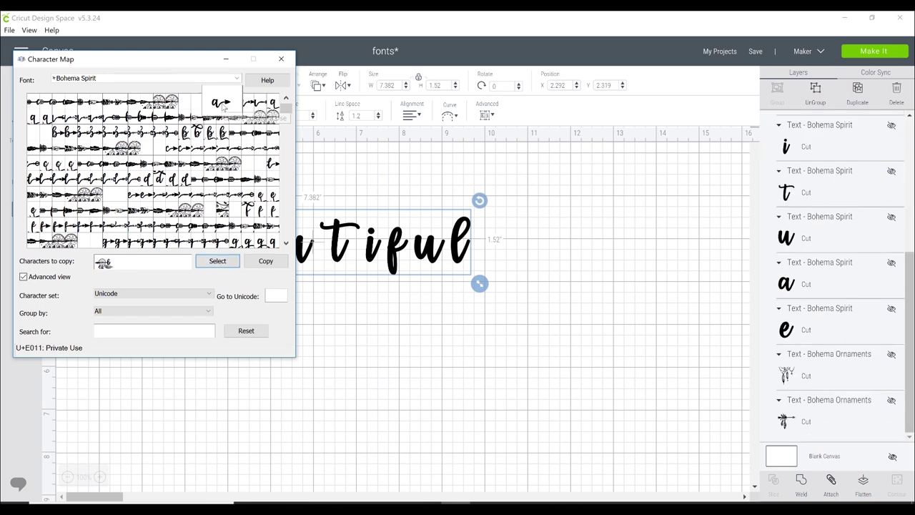
{"action": "left_click", "coordinate": [218, 261]}
{"action": "left_click", "coordinate": [222, 210]}
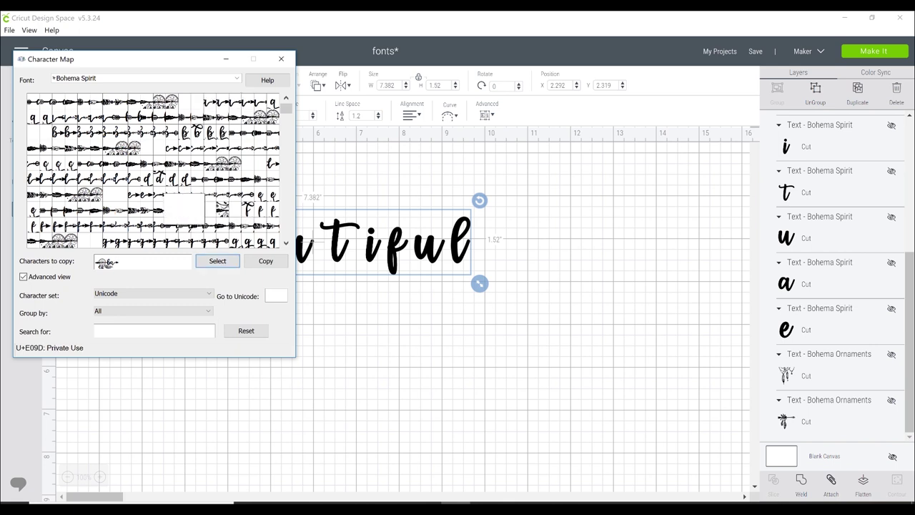
Copy the chosen Bohema Spirit glyphs to the clipboard and return to Cricut
{"action": "left_click", "coordinate": [158, 210]}
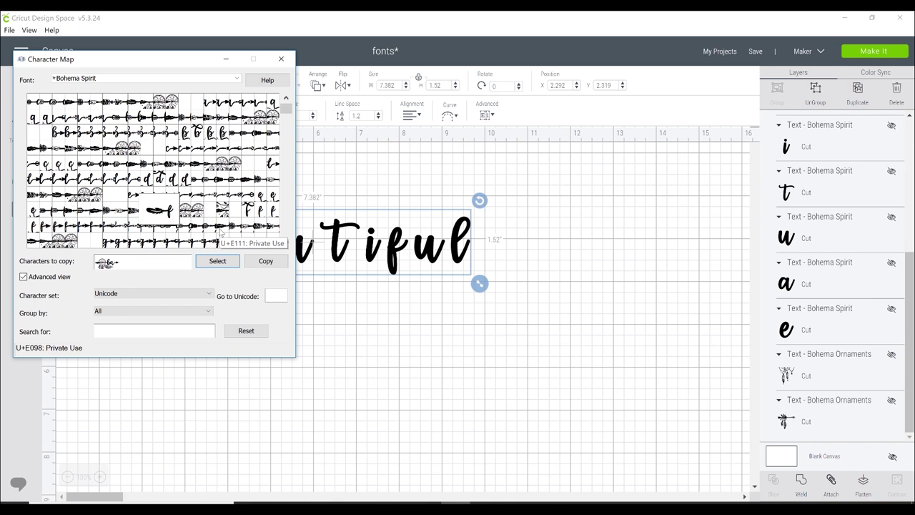
{"action": "left_click", "coordinate": [265, 261]}
{"action": "key", "text": "alt+Tab"}
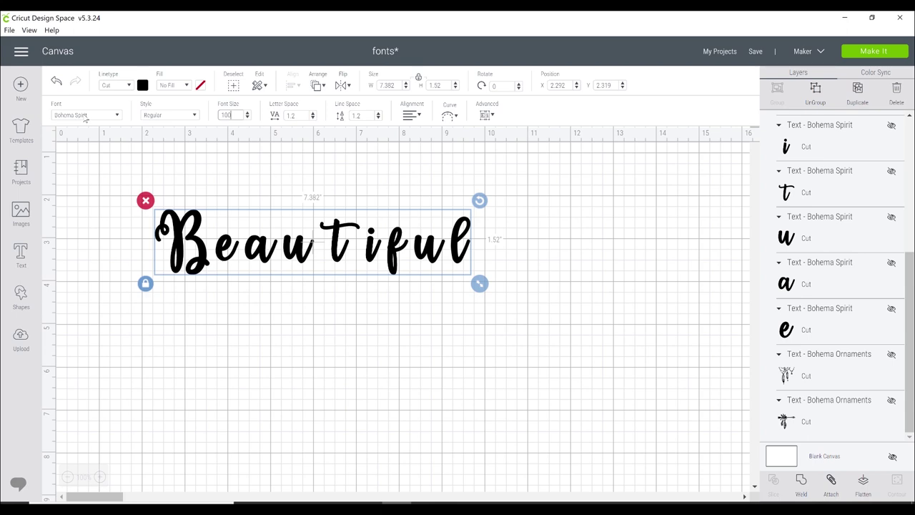
Paste the dreamcatcher and arrow glyphs into a new text box at font size 100
{"action": "key", "text": "t"}
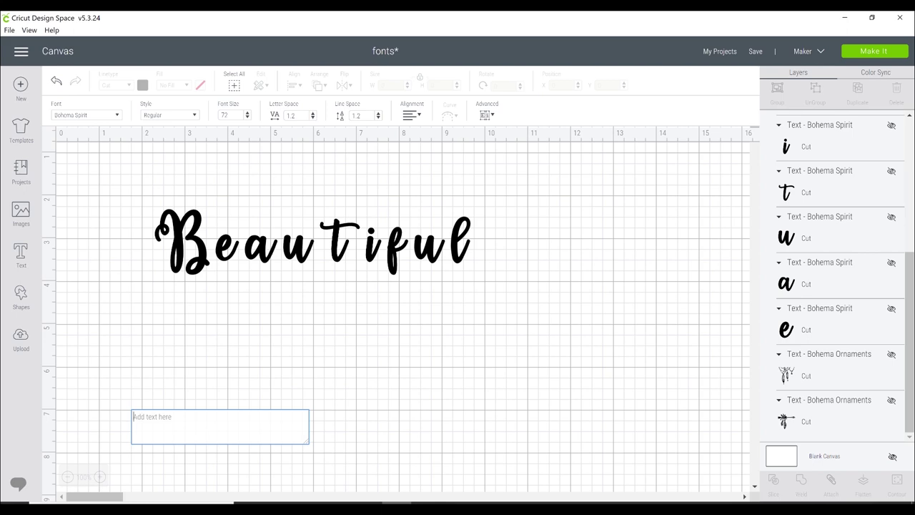
{"action": "key", "text": "ctrl+v"}
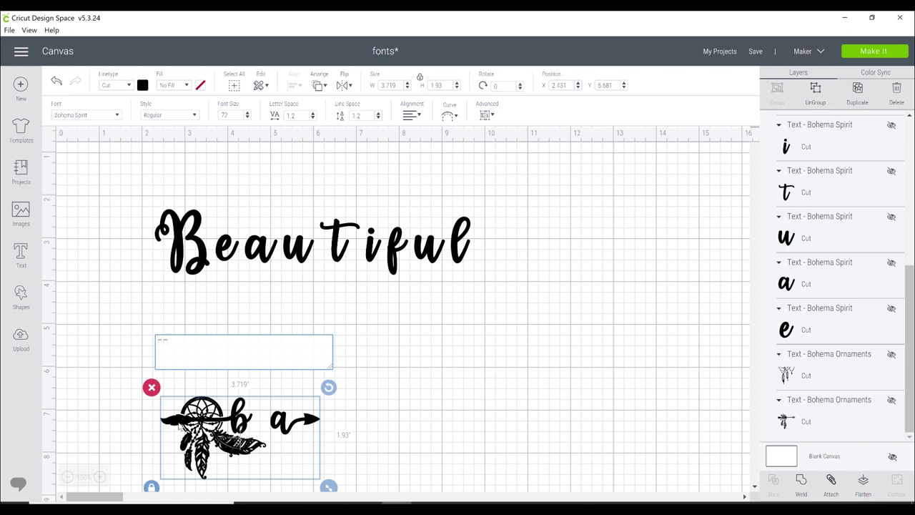
{"action": "left_click", "coordinate": [297, 251]}
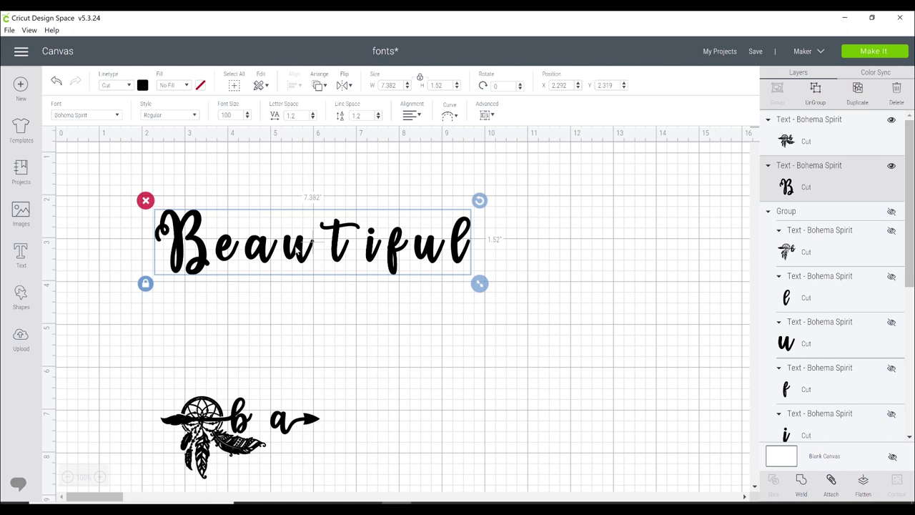
{"action": "left_click", "coordinate": [249, 425]}
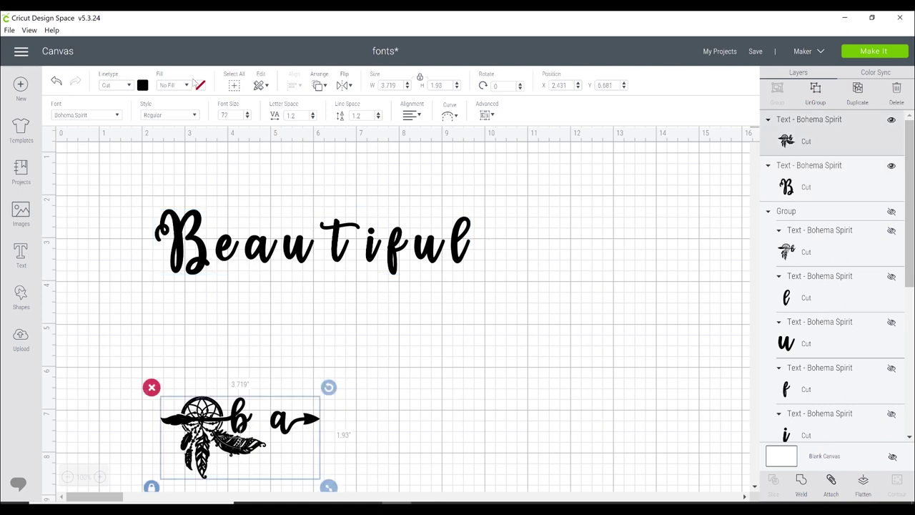
{"action": "left_click", "coordinate": [228, 114]}
{"action": "type", "text": "100"}
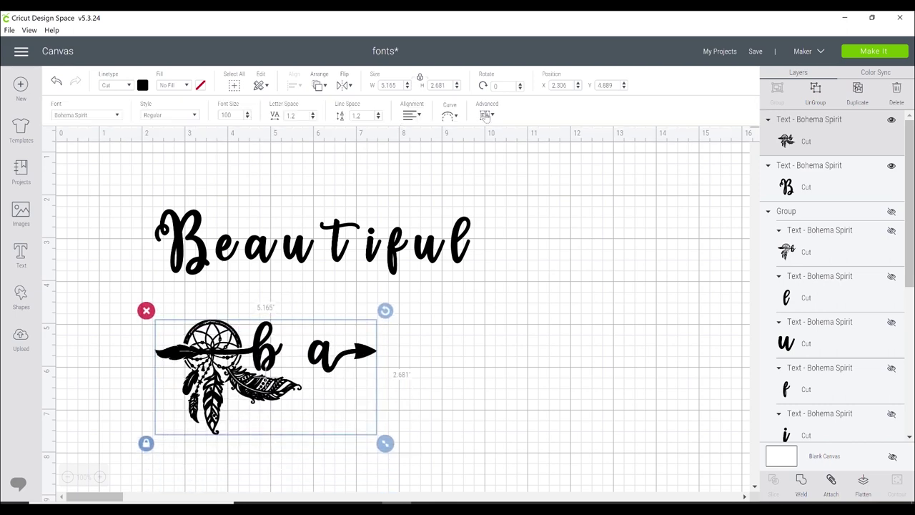
Ungroup the glyphs to separate letters and nudge the dreamcatcher b left
{"action": "left_click", "coordinate": [486, 117]}
{"action": "left_click", "coordinate": [500, 129]}
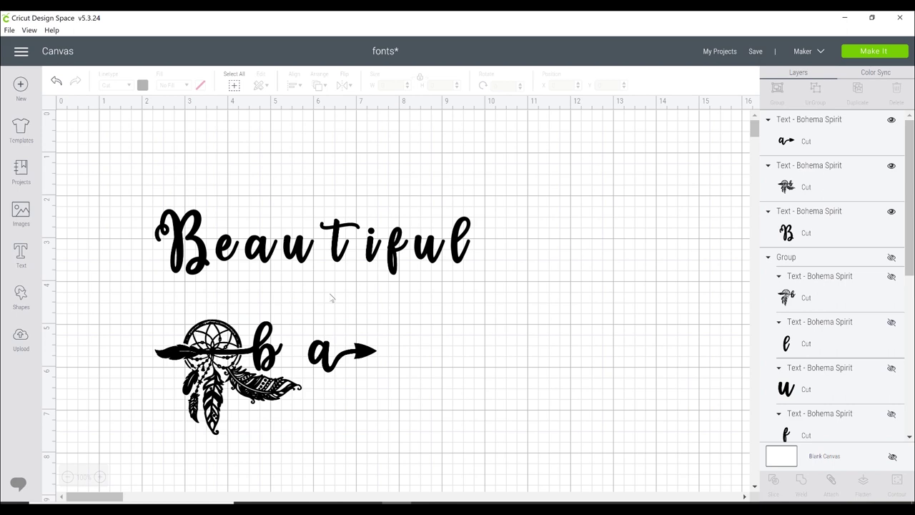
{"action": "left_click_drag", "start_coordinate": [248, 361], "coordinate": [229, 361]}
Switch Character Map to Bohema Ornaments, copy its ornament glyphs, and return to Cricut
{"action": "key", "text": "alt+Tab"}
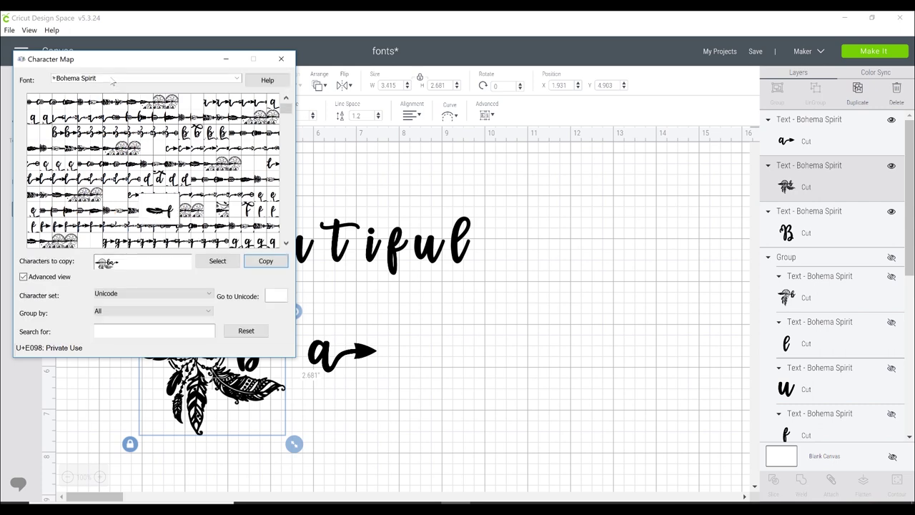
{"action": "left_click", "coordinate": [112, 81]}
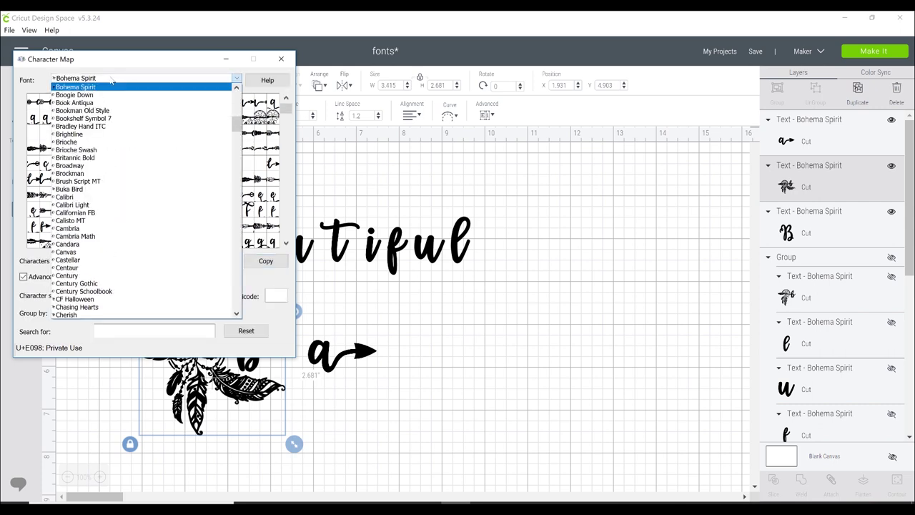
{"action": "left_click", "coordinate": [236, 89]}
{"action": "left_click", "coordinate": [236, 89]}
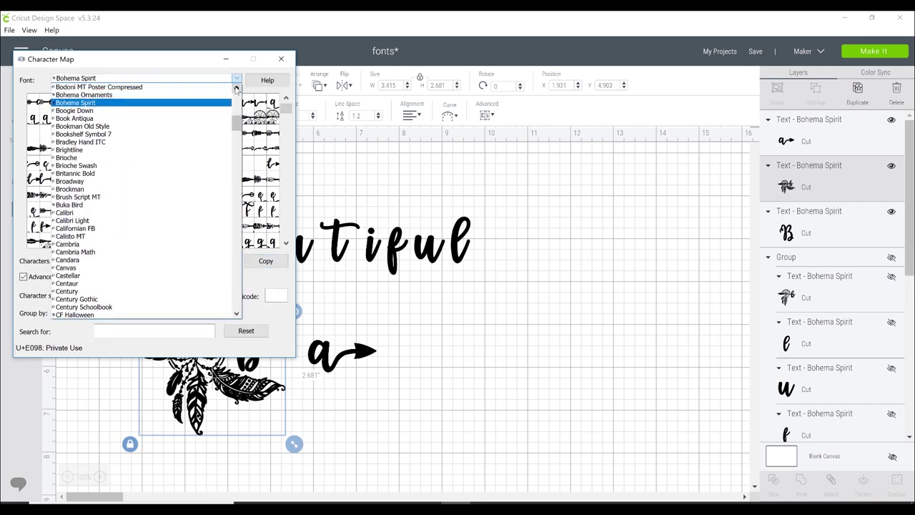
{"action": "left_click", "coordinate": [116, 95]}
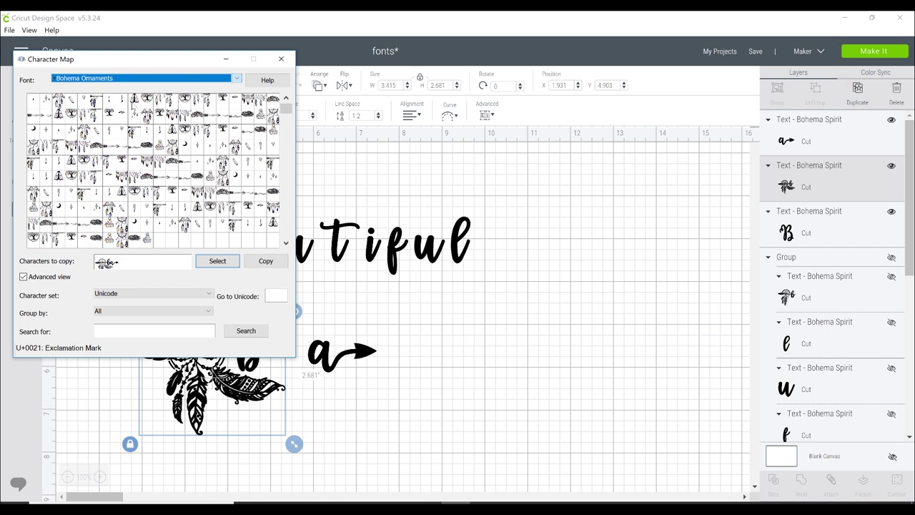
{"action": "left_click", "coordinate": [265, 262]}
{"action": "left_click", "coordinate": [455, 502]}
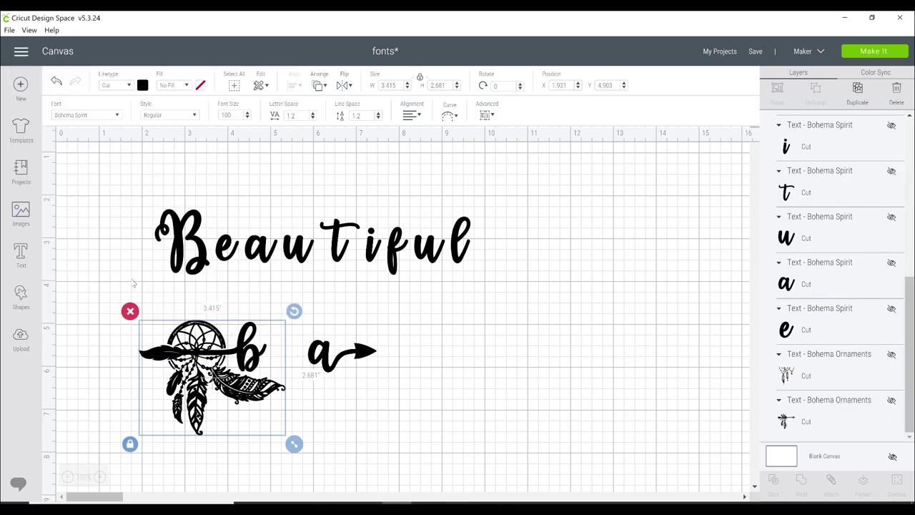
Paste the glyphs as new text, apply Bohema Ornaments, and drag the four-ornament row above 'Beautiful'
{"action": "left_click", "coordinate": [20, 254]}
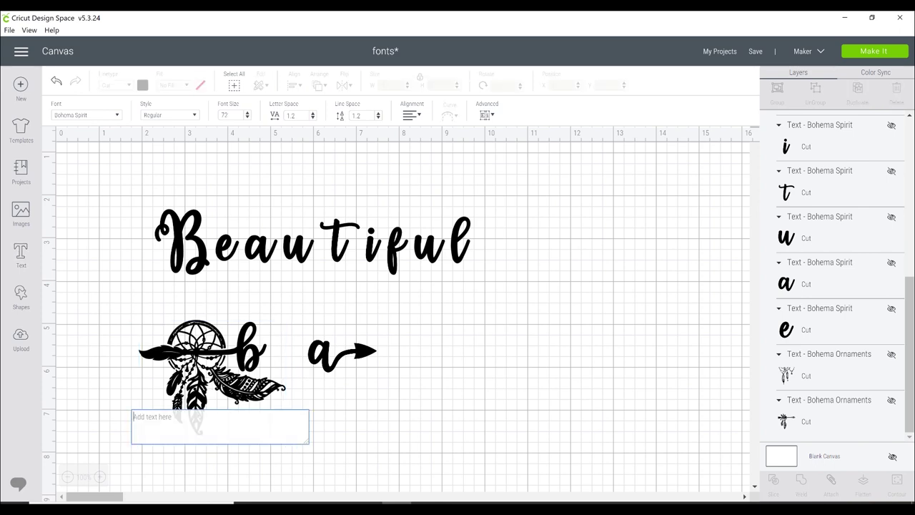
{"action": "key", "text": "ctrl+v"}
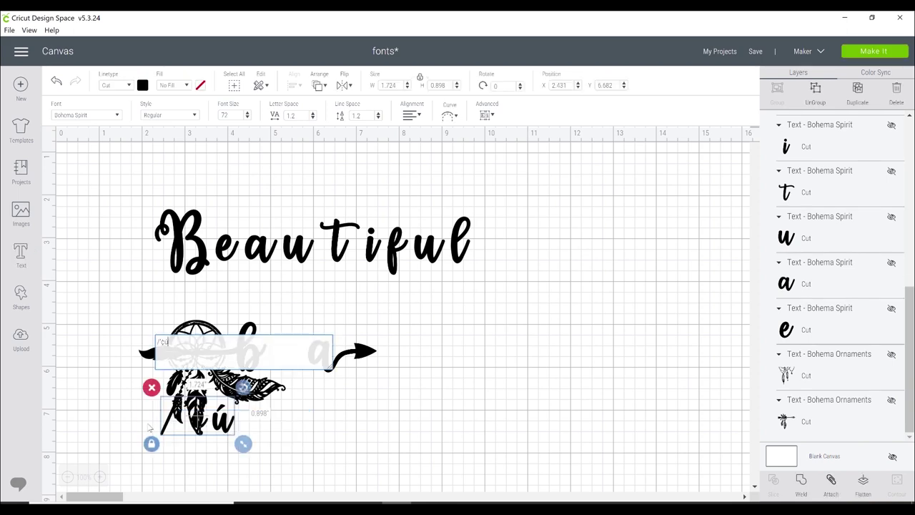
{"action": "left_click_drag", "start_coordinate": [222, 426], "coordinate": [343, 408]}
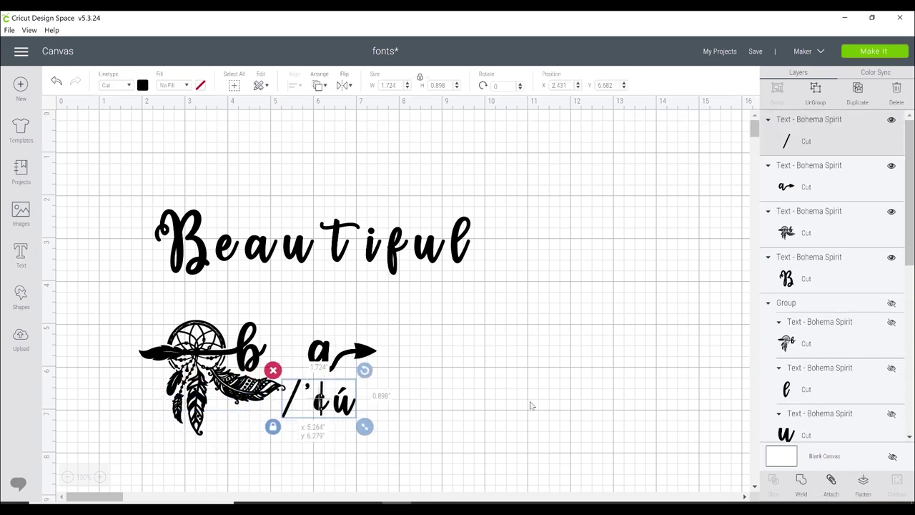
{"action": "left_click_drag", "start_coordinate": [530, 405], "coordinate": [533, 405]}
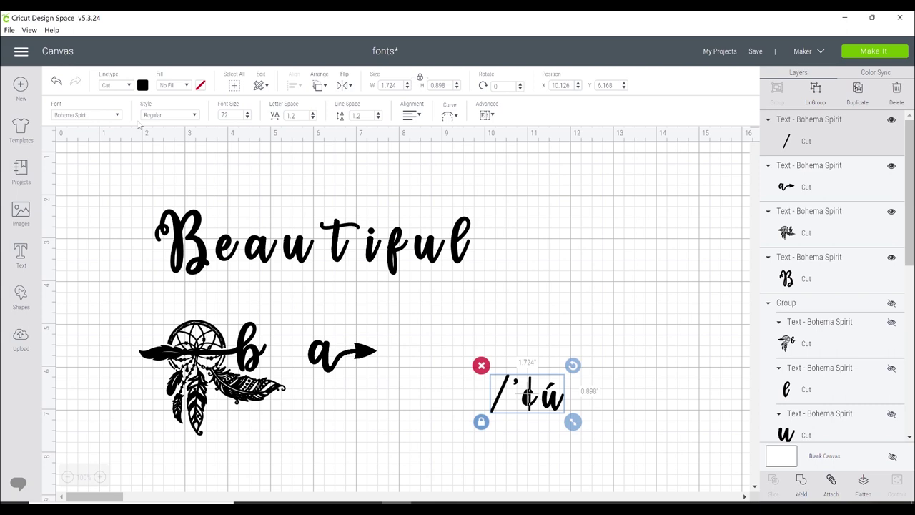
{"action": "left_click", "coordinate": [118, 116]}
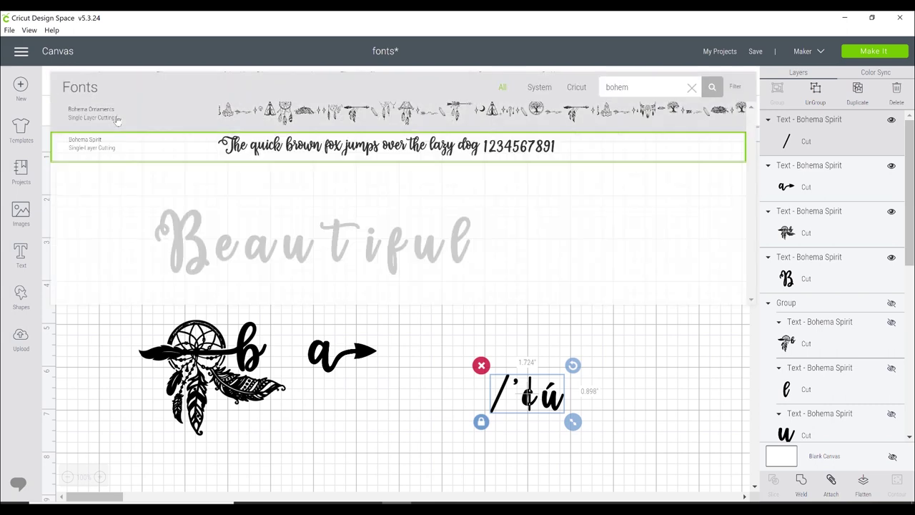
{"action": "left_click", "coordinate": [316, 120]}
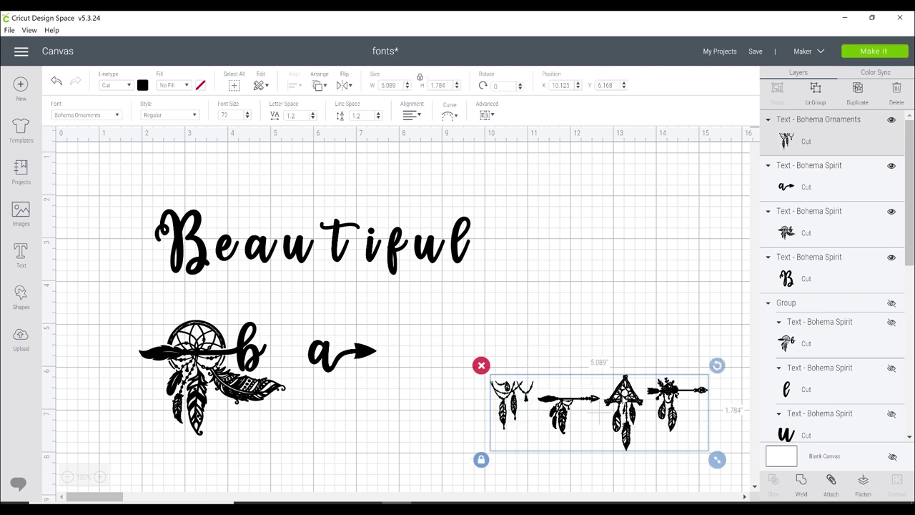
{"action": "left_click_drag", "start_coordinate": [623, 397], "coordinate": [570, 171]}
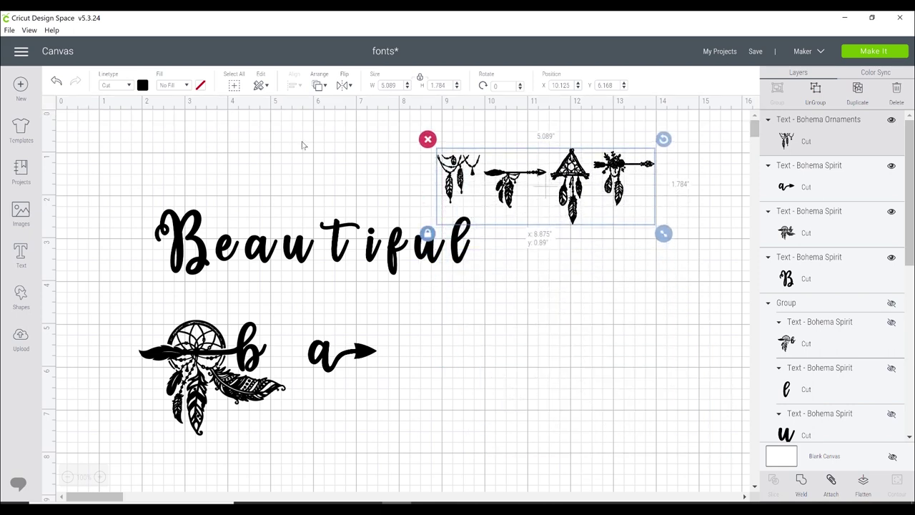
{"action": "left_click", "coordinate": [20, 254]}
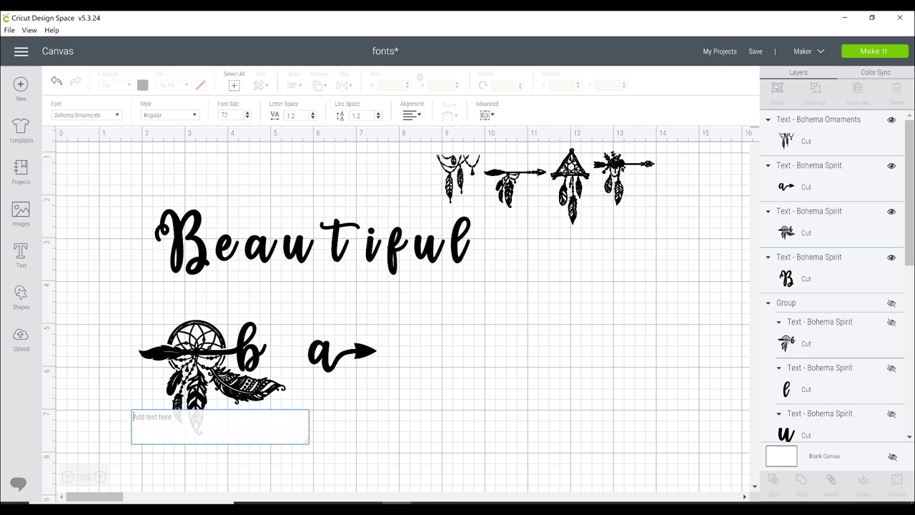
Enter test glyphs '123467', then set the ornament row's font size to 100
{"action": "type", "text": "1"}
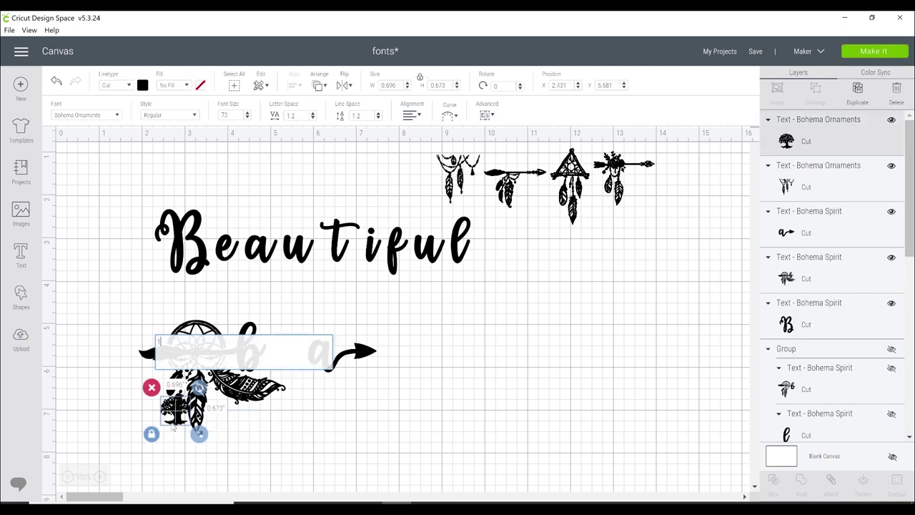
{"action": "type", "text": "23"}
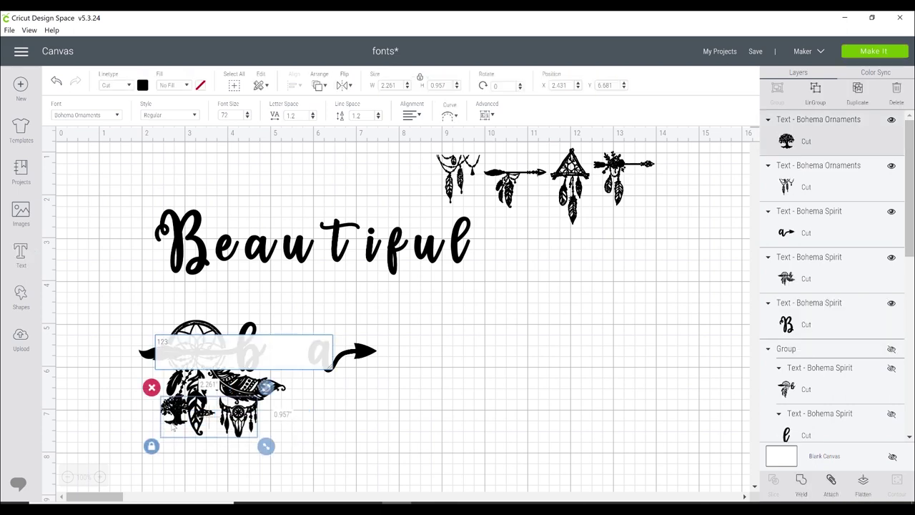
{"action": "type", "text": "4"}
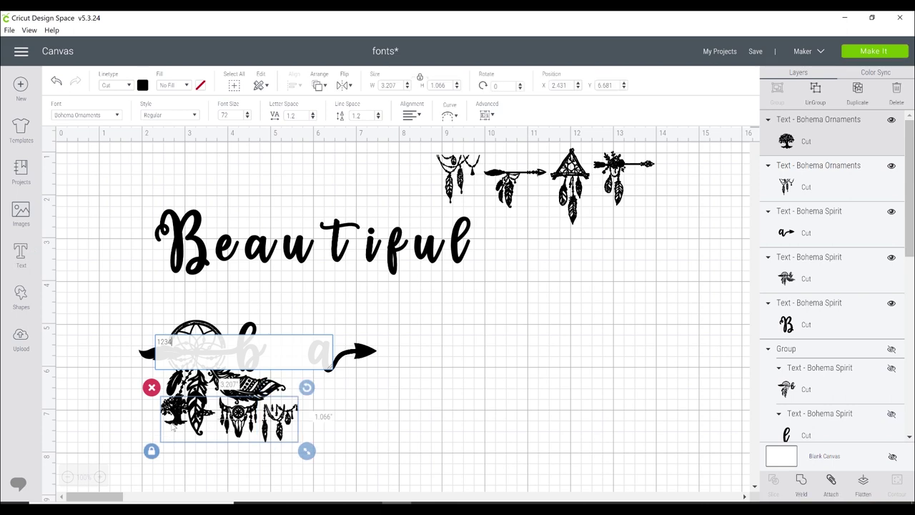
{"action": "type", "text": "6"}
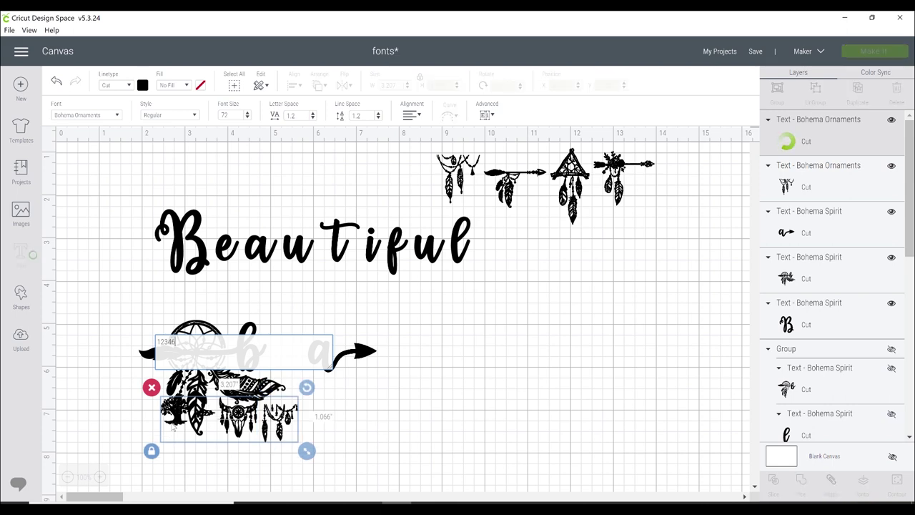
{"action": "type", "text": "7"}
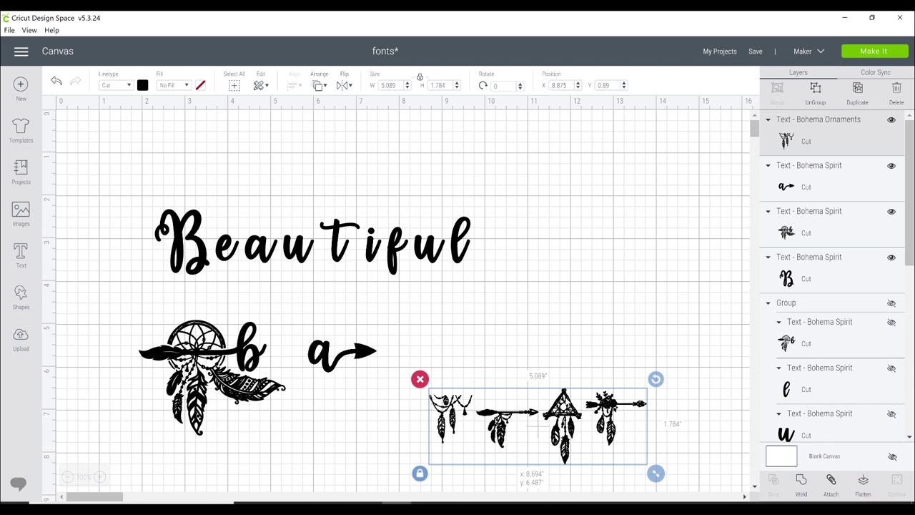
{"action": "double_click", "coordinate": [231, 118]}
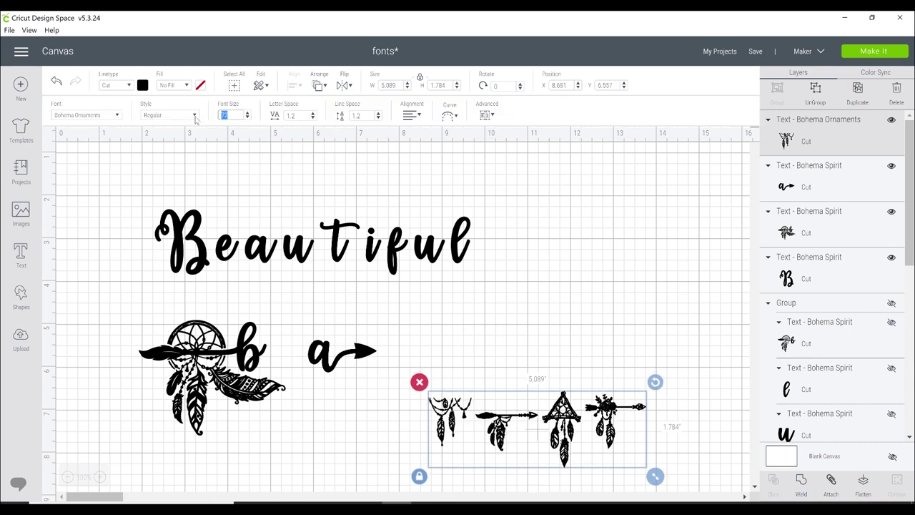
{"action": "type", "text": "100"}
Apply size 100 to the ornaments and lower Beautiful's line spacing step by step to 0
{"action": "key", "text": "Return"}
{"action": "left_click", "coordinate": [402, 223]}
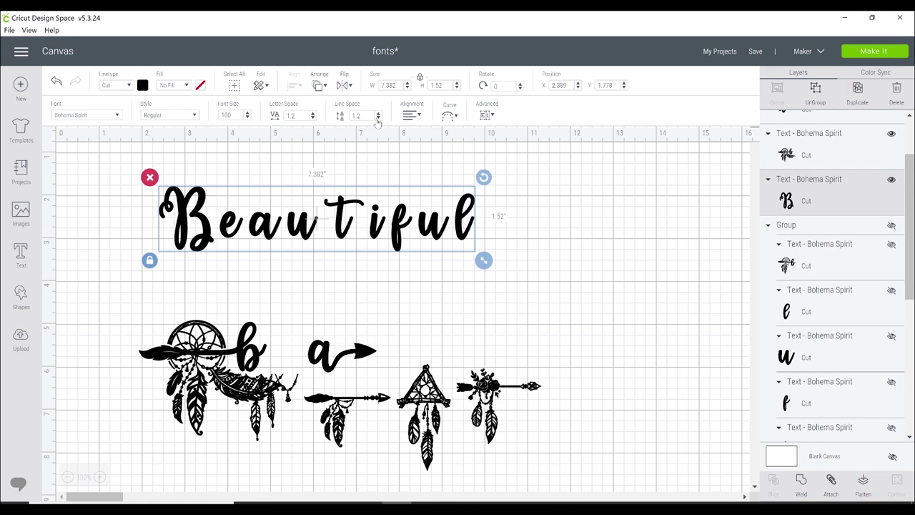
{"action": "left_click", "coordinate": [379, 120]}
{"action": "left_click", "coordinate": [379, 119]}
{"action": "left_click", "coordinate": [379, 119]}
{"action": "left_click", "coordinate": [378, 118]}
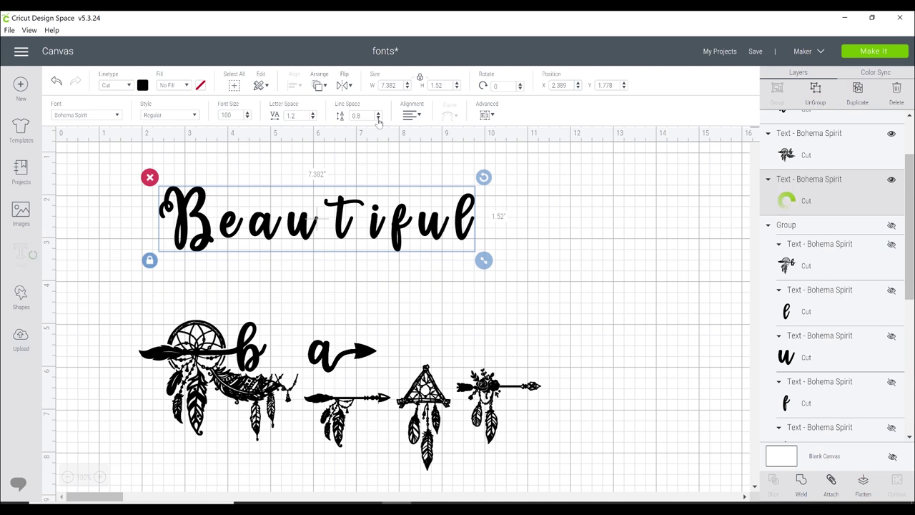
{"action": "left_click", "coordinate": [379, 119]}
{"action": "left_click", "coordinate": [379, 118]}
{"action": "left_click", "coordinate": [379, 119]}
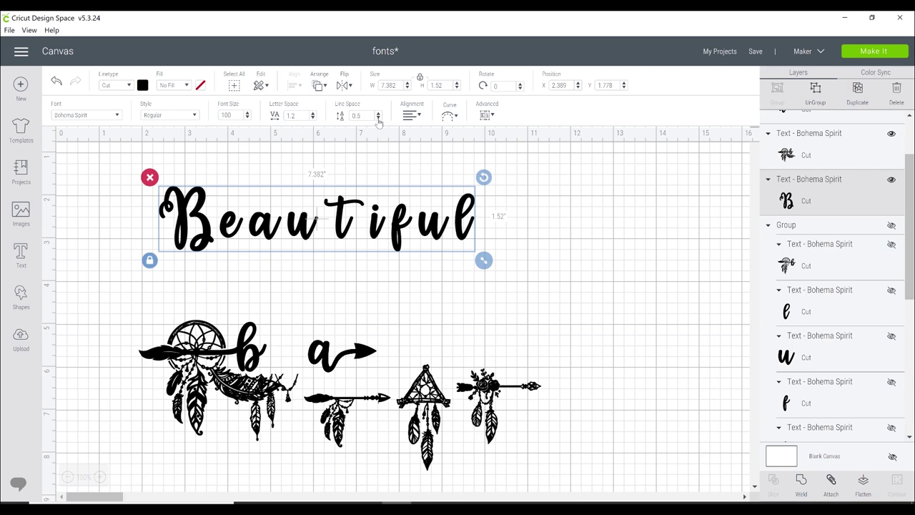
{"action": "left_click", "coordinate": [378, 119]}
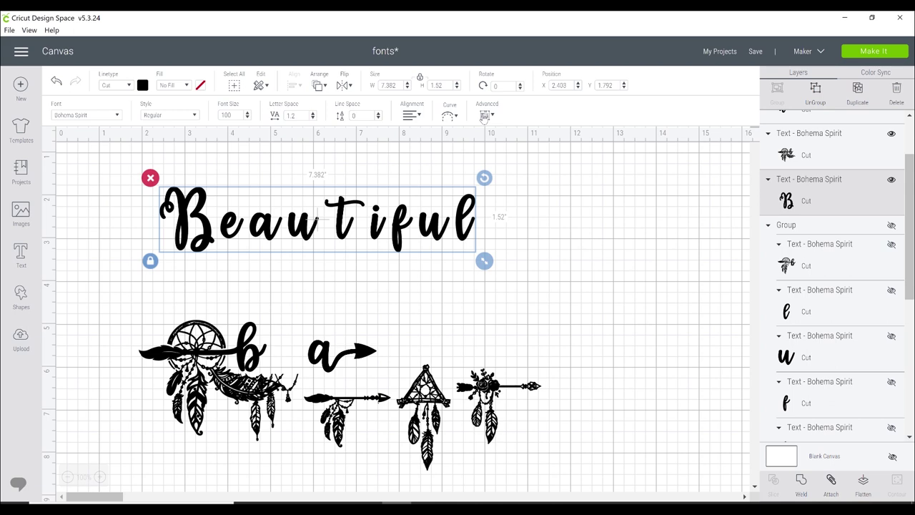
{"action": "left_click", "coordinate": [484, 118]}
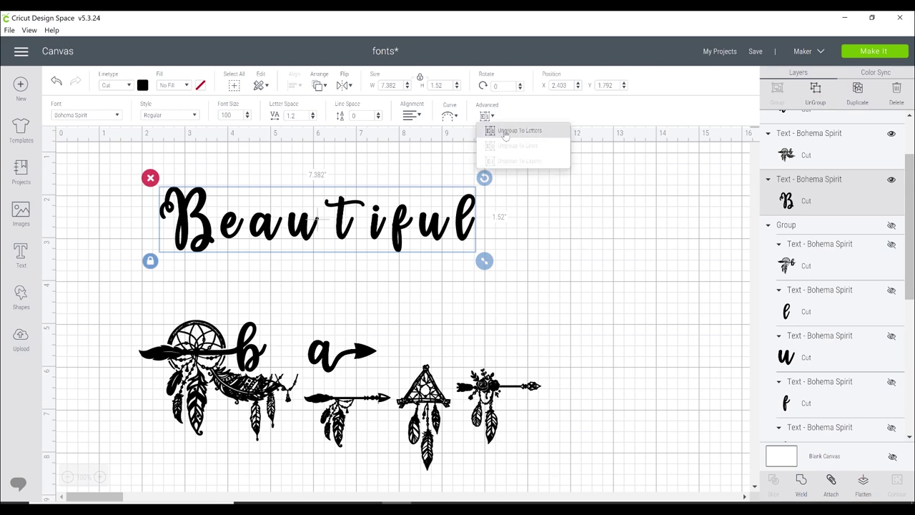
Ungroup 'Beautiful' into separate letters and nudge the a slightly left
{"action": "left_click", "coordinate": [504, 131]}
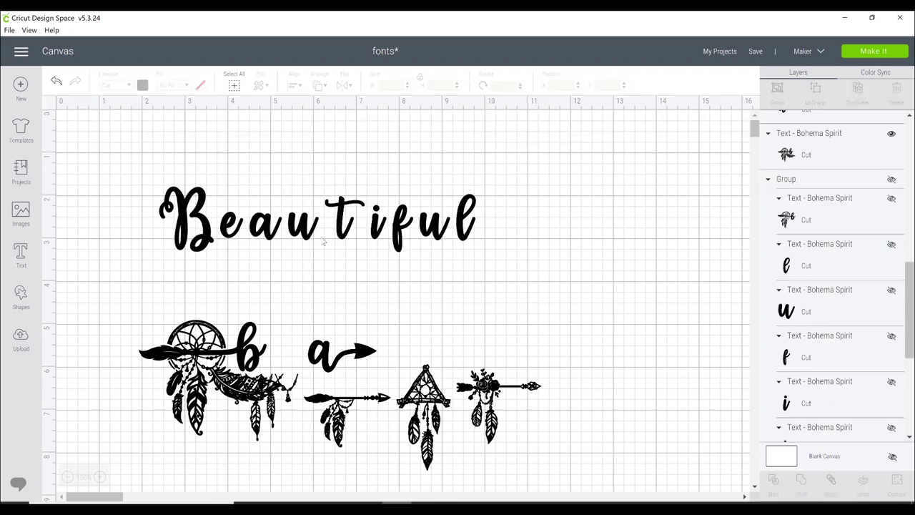
{"action": "left_click", "coordinate": [271, 227]}
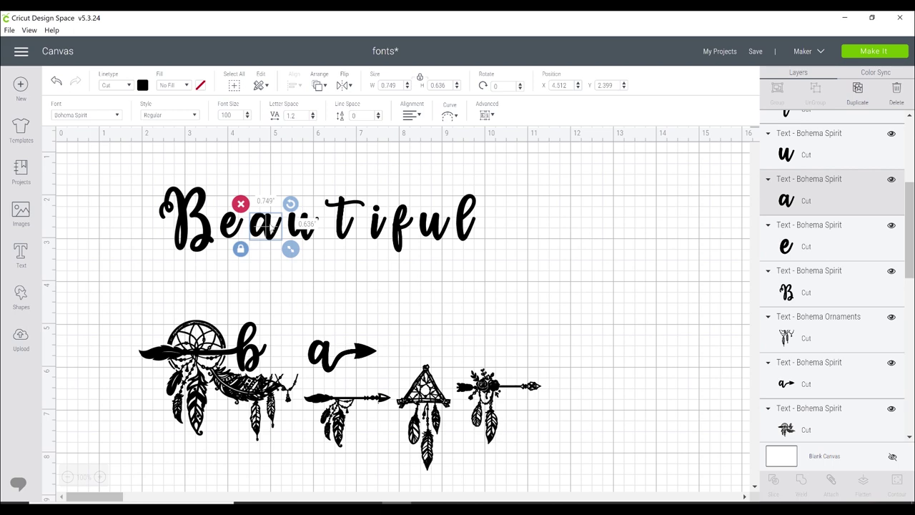
{"action": "key", "text": "Left"}
{"action": "key", "text": "Left"}
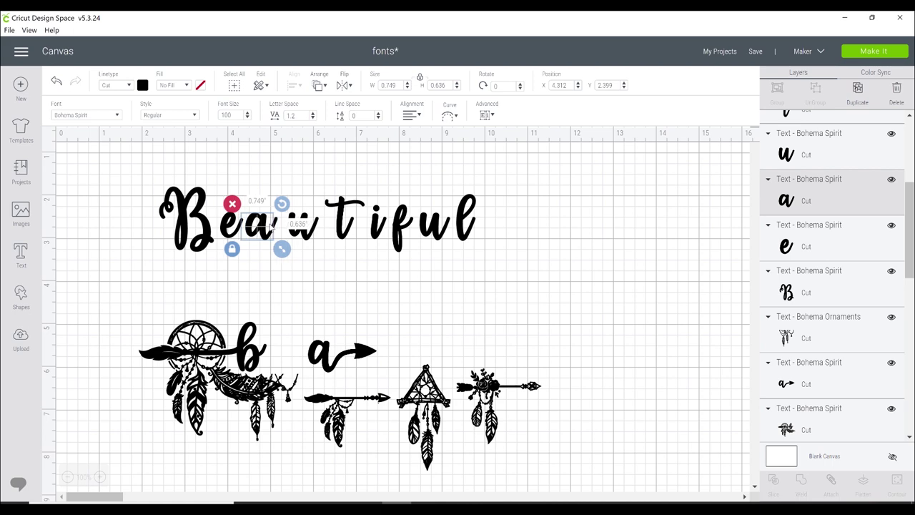
{"action": "key", "text": "Left"}
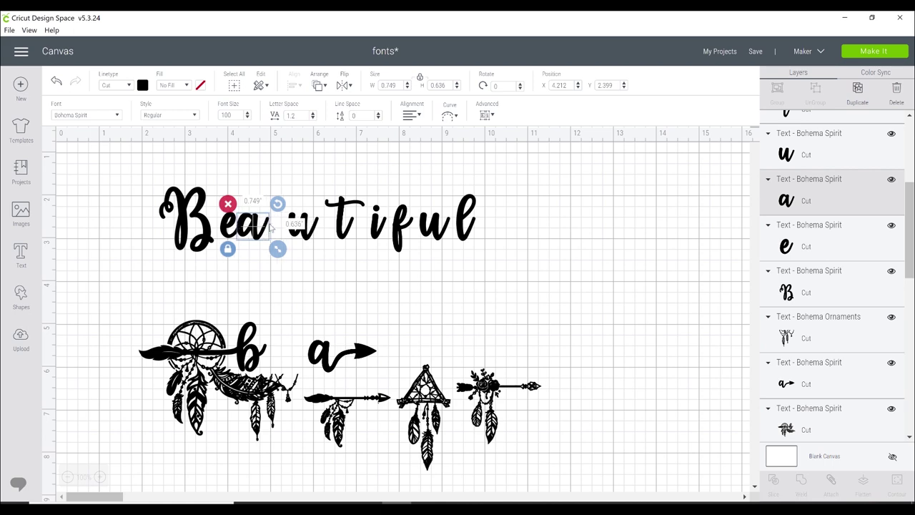
Slide the u left so it sits tight against 'Bea'
{"action": "left_click", "coordinate": [306, 237]}
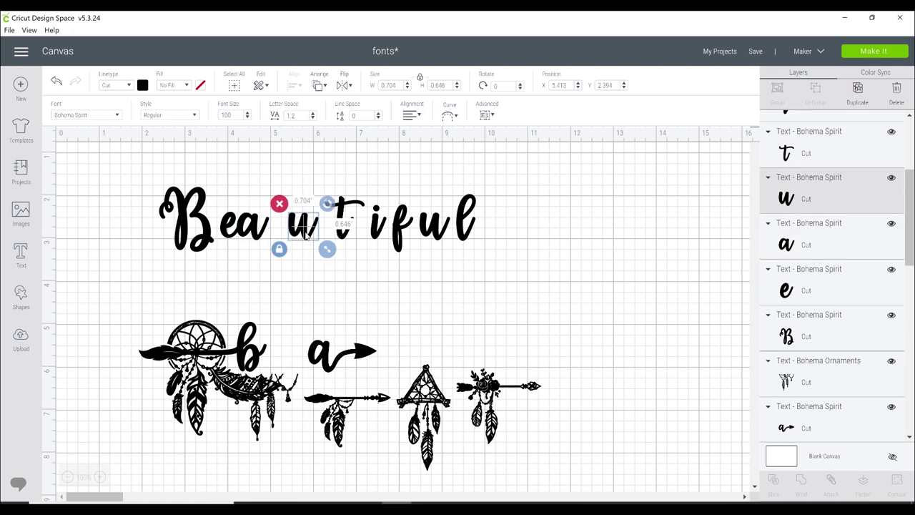
{"action": "left_click_drag", "start_coordinate": [306, 238], "coordinate": [288, 230]}
{"action": "double_click", "coordinate": [288, 230]}
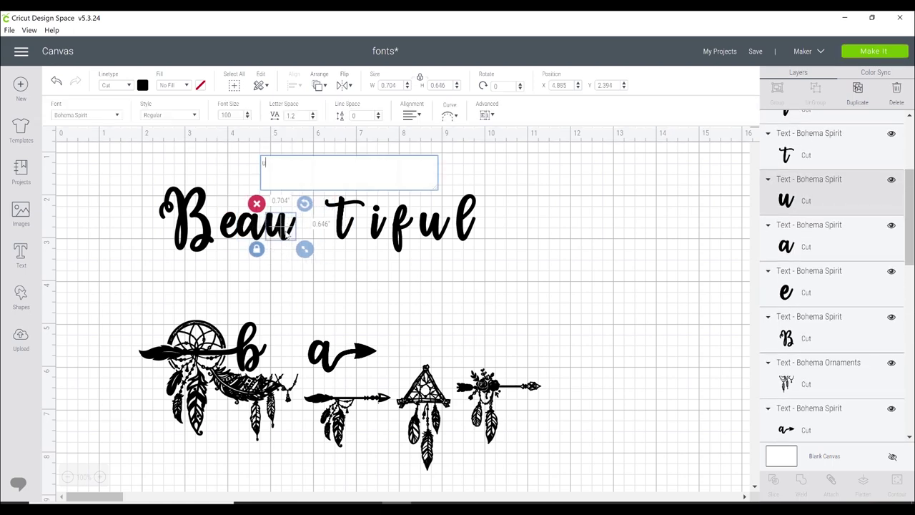
{"action": "key", "text": "Escape"}
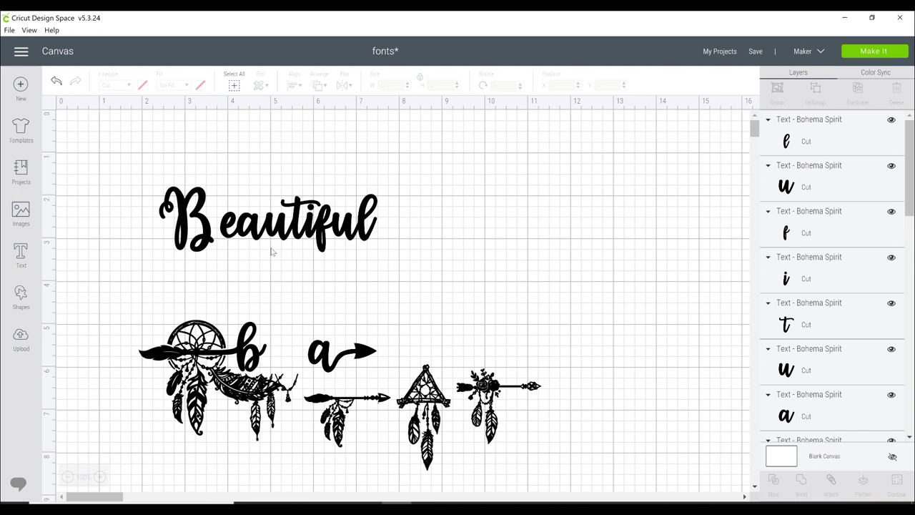
Shift 'utiful' right to open a gap and move the plain a out of the word
{"action": "left_click_drag", "start_coordinate": [270, 250], "coordinate": [386, 197]}
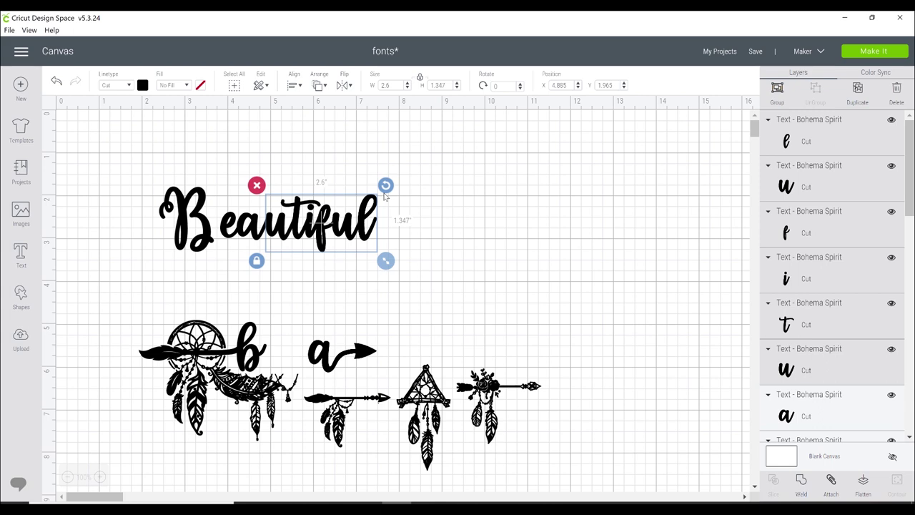
{"action": "key", "text": "Right"}
{"action": "key", "text": "Right"}
{"action": "key", "text": "Right"}
{"action": "key", "text": "Right"}
{"action": "key", "text": "Right"}
{"action": "key", "text": "Right"}
{"action": "key", "text": "Right"}
{"action": "key", "text": "Right"}
{"action": "key", "text": "Right"}
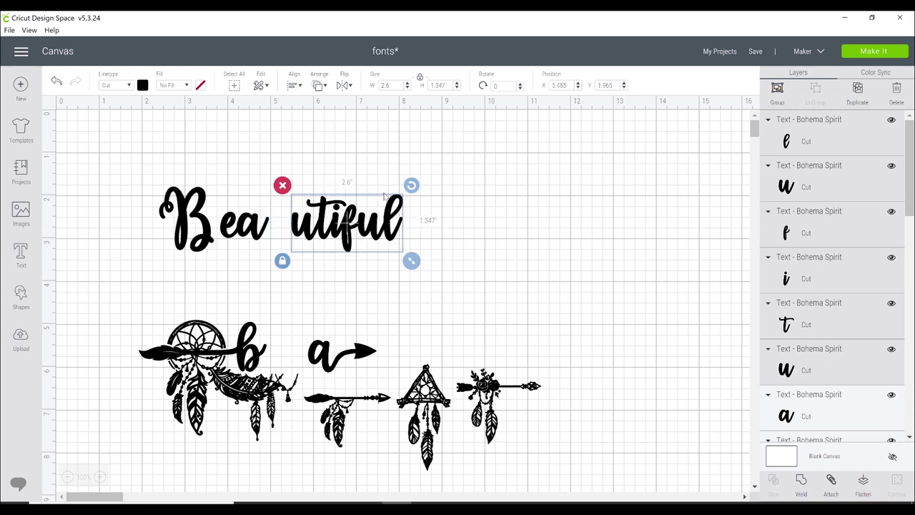
{"action": "key", "text": "Right"}
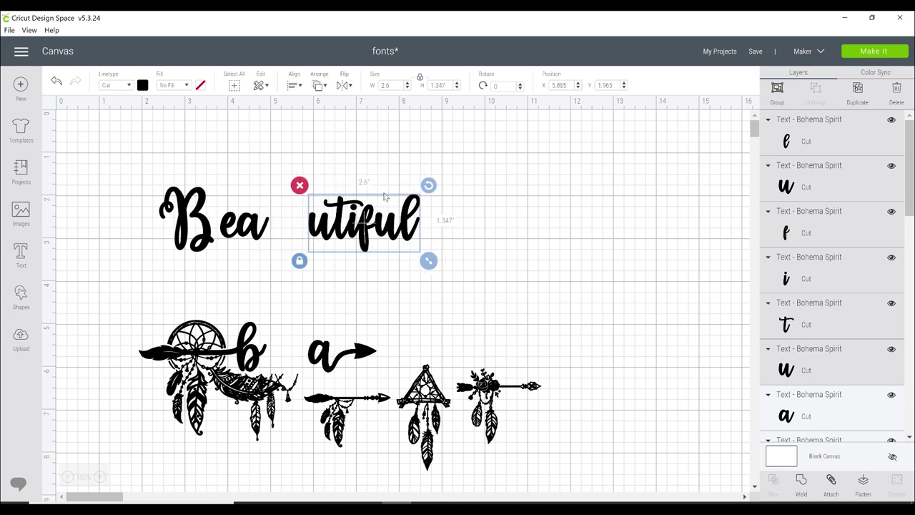
{"action": "left_click", "coordinate": [255, 226]}
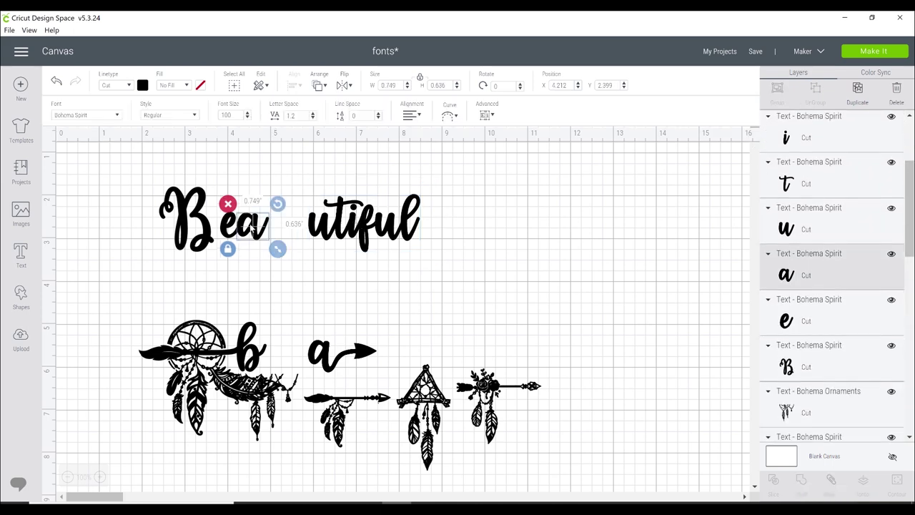
{"action": "left_click_drag", "start_coordinate": [255, 226], "coordinate": [509, 296]}
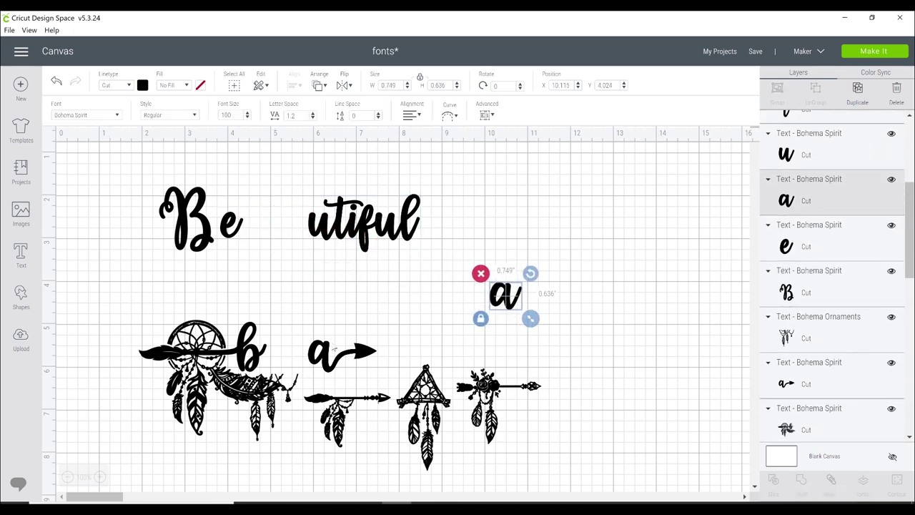
Place the arrow-tailed a after 'Be' and nudge 'utiful' back against it
{"action": "left_click", "coordinate": [333, 350]}
{"action": "left_click_drag", "start_coordinate": [333, 350], "coordinate": [255, 223]}
{"action": "left_click", "coordinate": [348, 272]}
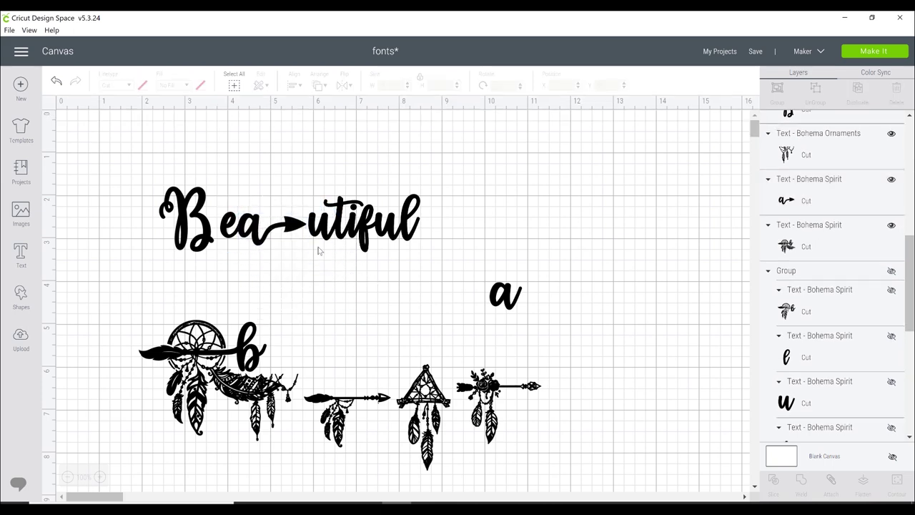
{"action": "left_click_drag", "start_coordinate": [315, 250], "coordinate": [432, 195]}
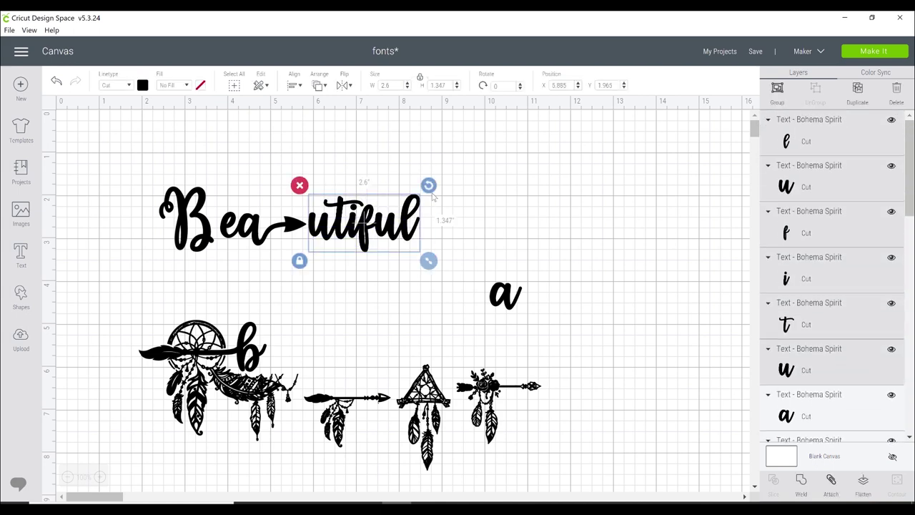
{"action": "key", "text": "Left"}
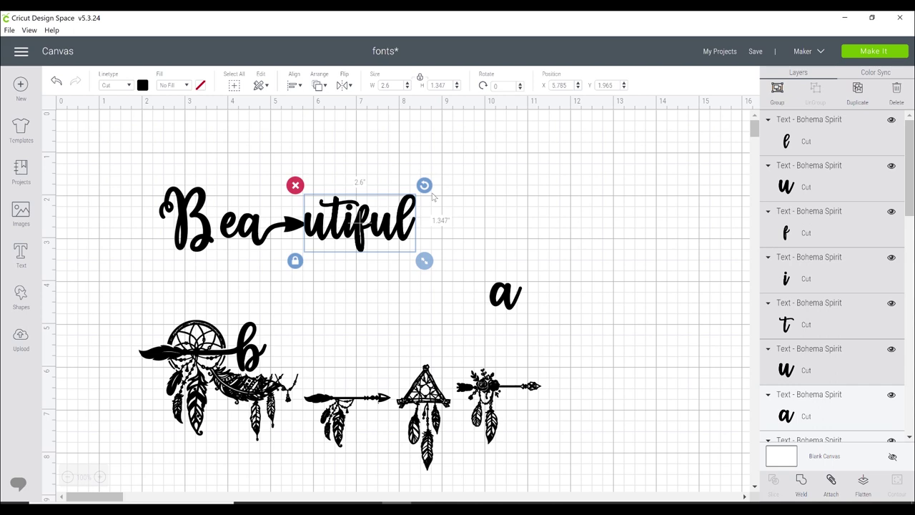
Move the capital B beside the spare a and put the dreamcatcher b in its place
{"action": "left_click", "coordinate": [185, 218]}
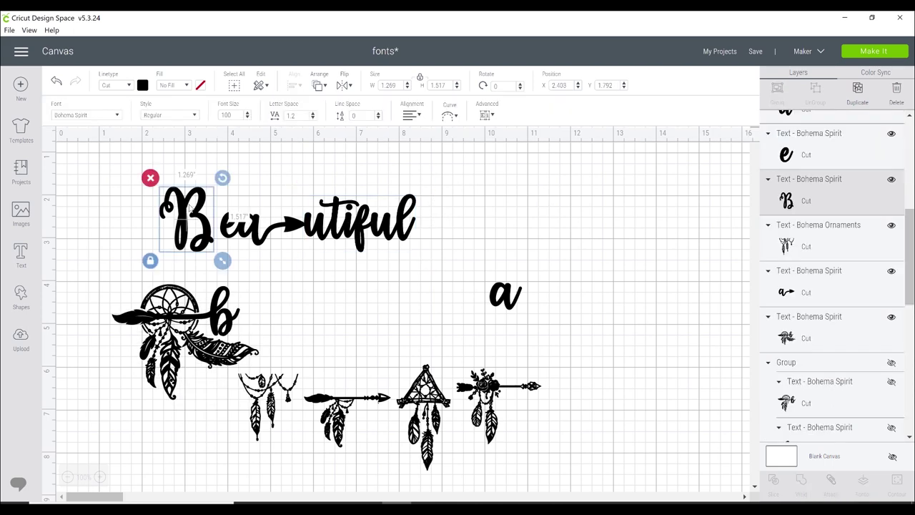
{"action": "left_click_drag", "start_coordinate": [185, 218], "coordinate": [574, 309]}
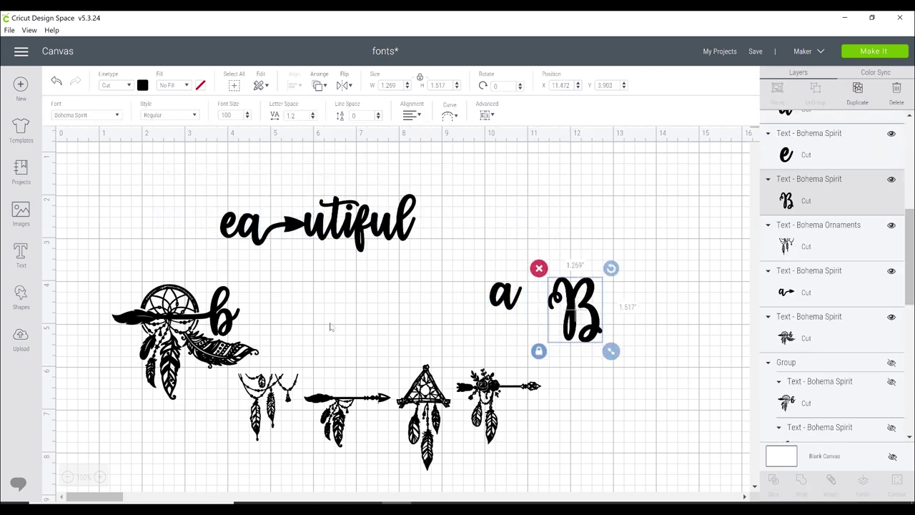
{"action": "left_click_drag", "start_coordinate": [225, 322], "coordinate": [212, 230]}
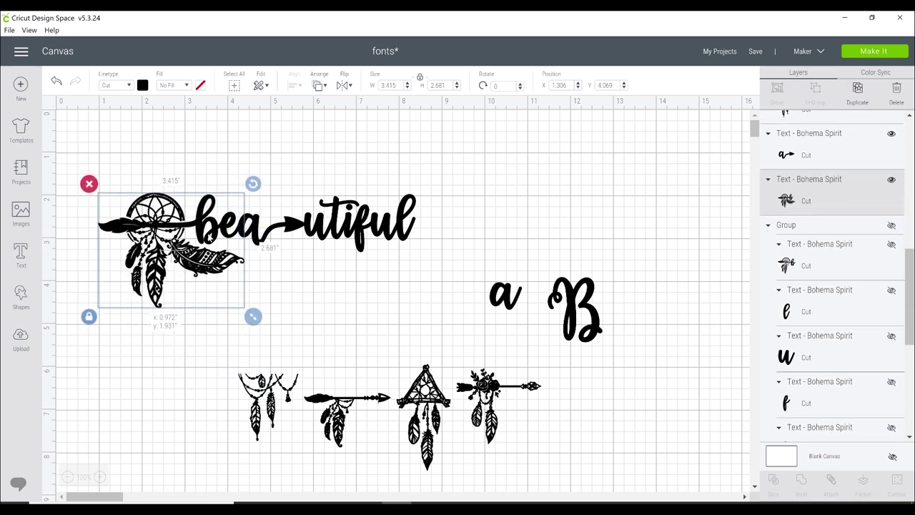
Fine-tune the dreamcatcher b's position and tilt it slightly clockwise
{"action": "left_click_drag", "start_coordinate": [210, 234], "coordinate": [208, 228]}
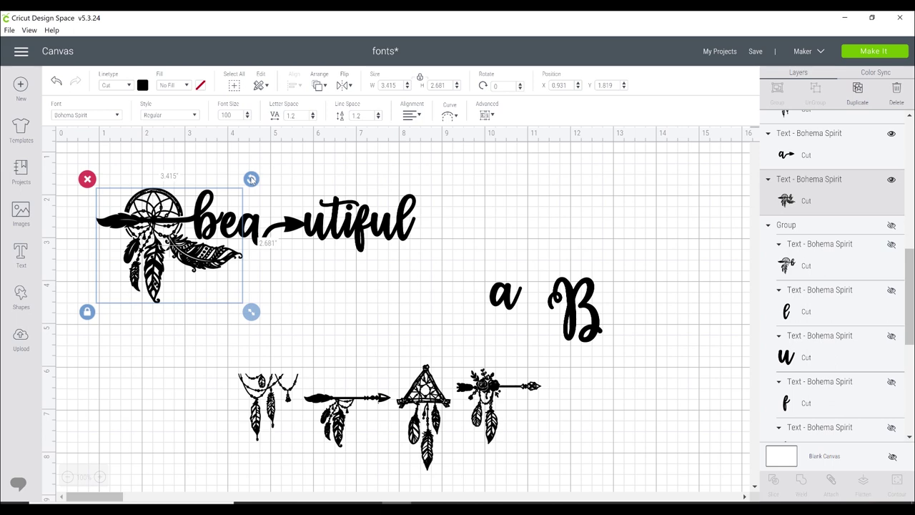
{"action": "left_click_drag", "start_coordinate": [251, 179], "coordinate": [263, 184]}
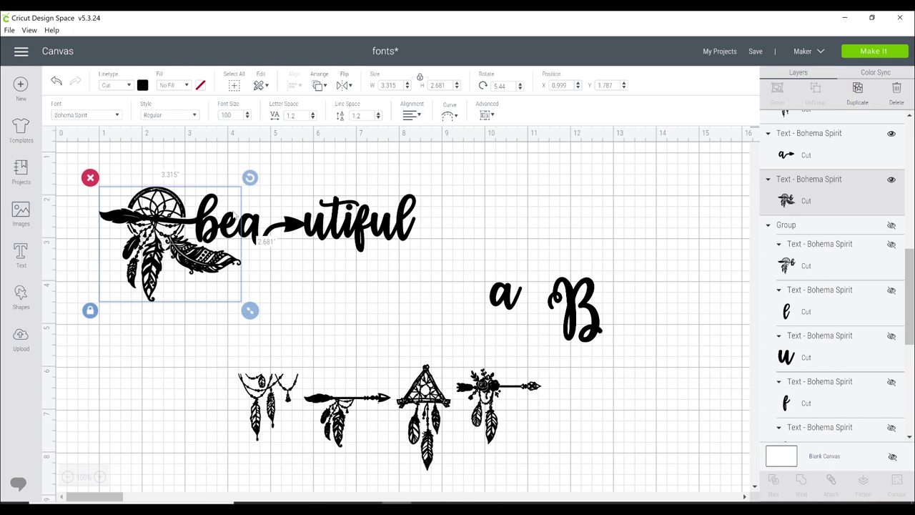
{"action": "left_click_drag", "start_coordinate": [212, 225], "coordinate": [211, 223]}
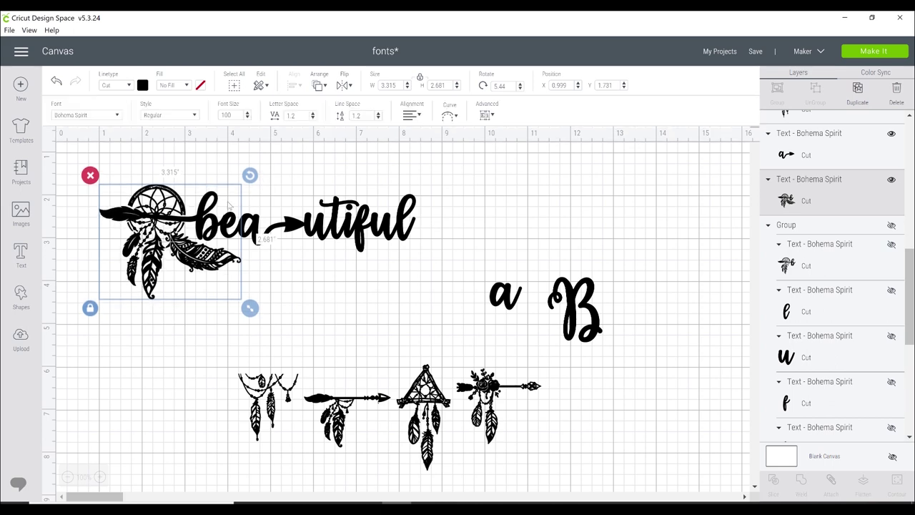
{"action": "left_click_drag", "start_coordinate": [251, 177], "coordinate": [254, 181]}
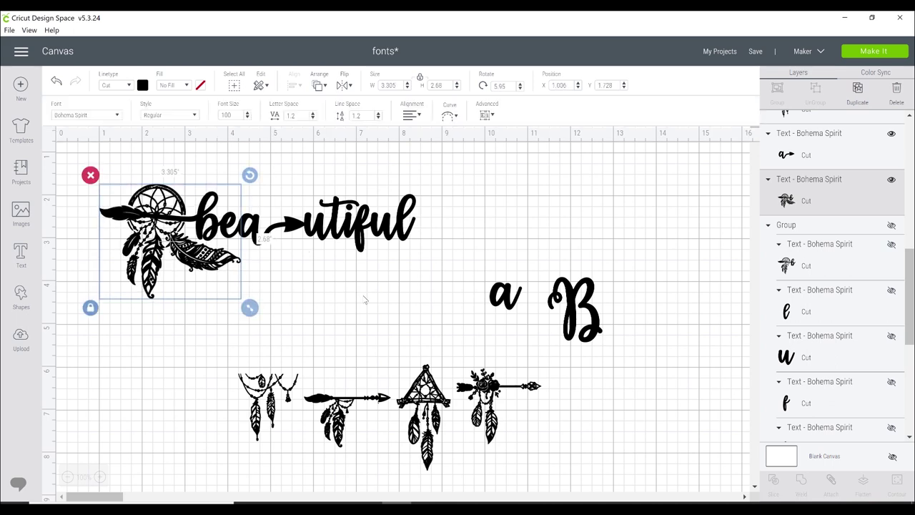
{"action": "left_click", "coordinate": [411, 292]}
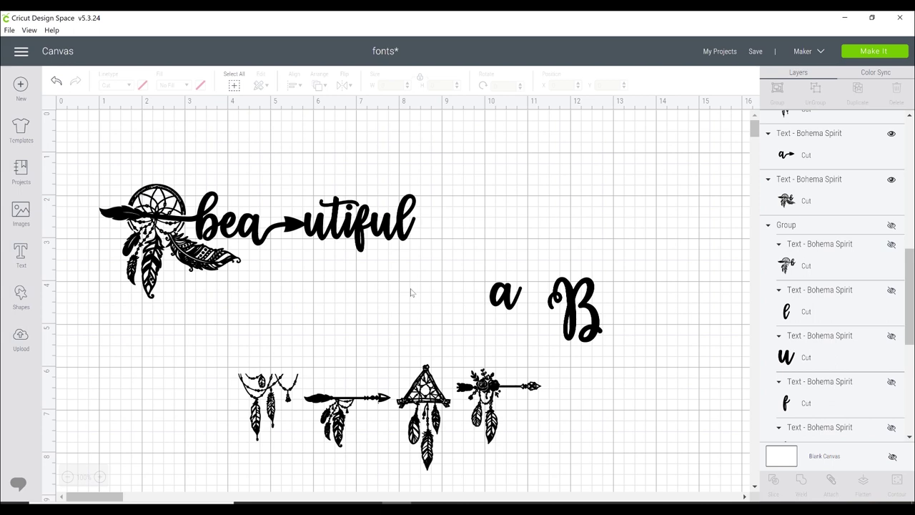
Ungroup the Bohema ornaments to letters and hang an enlarged beaded feather under 'Bea'
{"action": "left_click", "coordinate": [426, 400]}
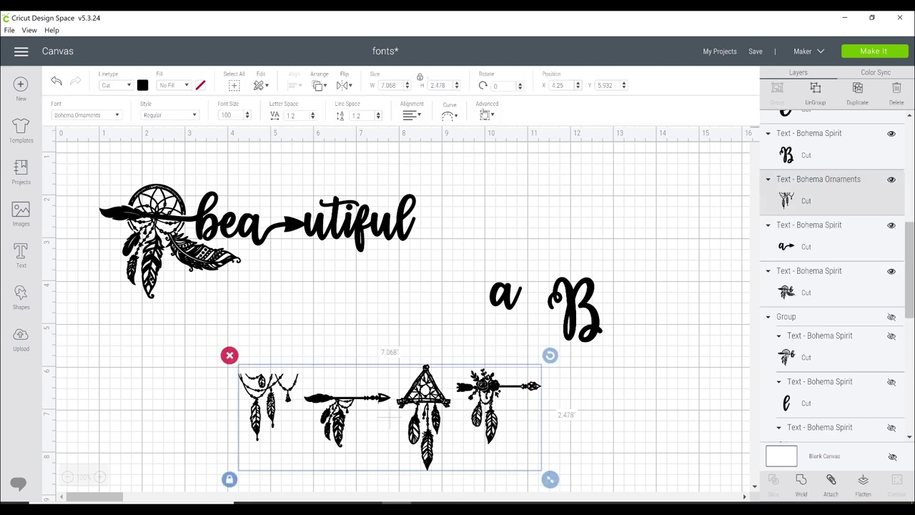
{"action": "left_click", "coordinate": [486, 115]}
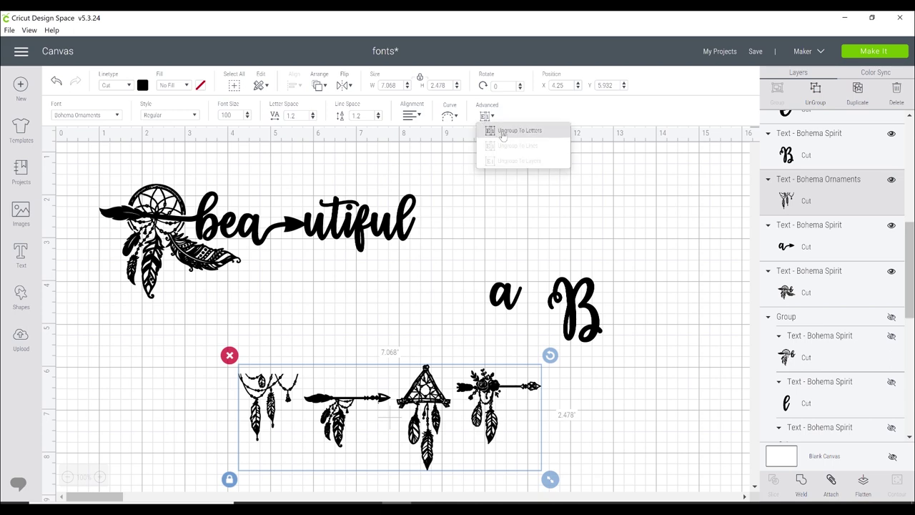
{"action": "left_click", "coordinate": [501, 132]}
{"action": "left_click_drag", "start_coordinate": [268, 405], "coordinate": [260, 267]}
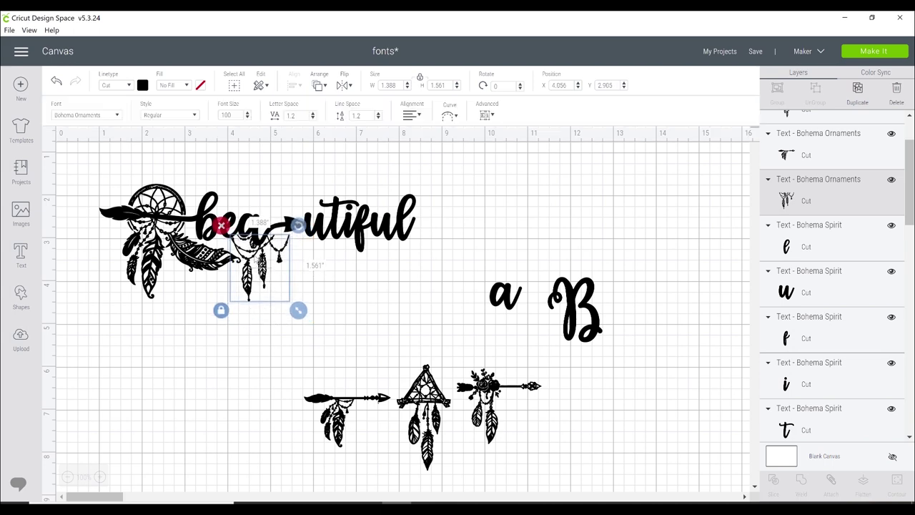
{"action": "left_click_drag", "start_coordinate": [329, 317], "coordinate": [448, 218]}
{"action": "left_click", "coordinate": [583, 206]}
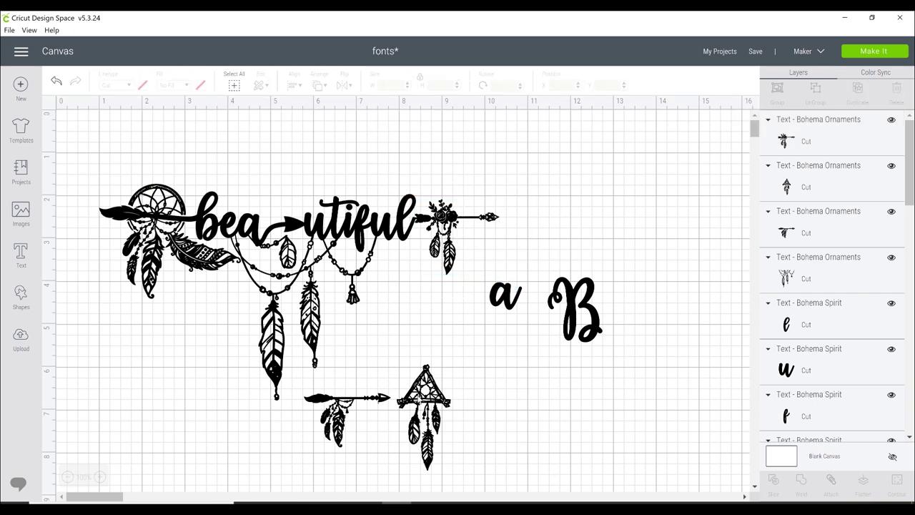
Hang the triangle dreamcatcher ornament beneath 'utiful'
{"action": "left_click_drag", "start_coordinate": [426, 371], "coordinate": [401, 246]}
{"action": "left_click_drag", "start_coordinate": [397, 278], "coordinate": [398, 278]}
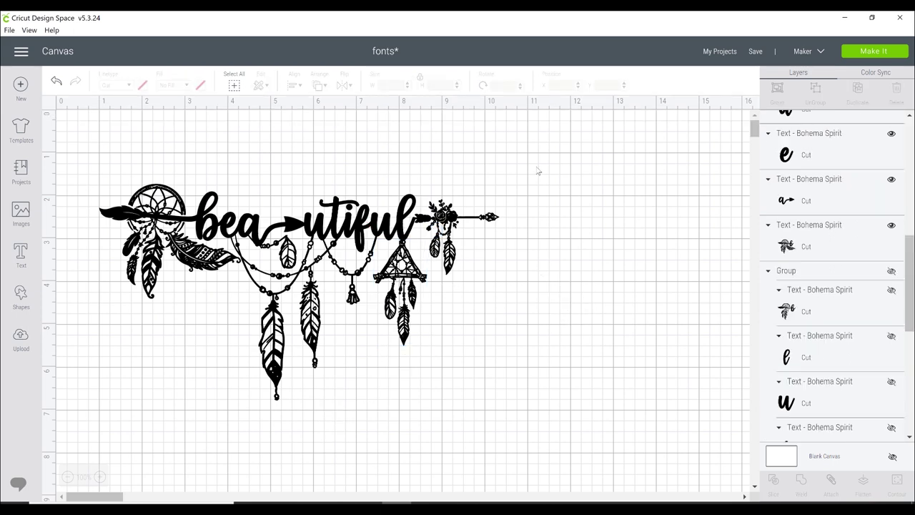
{"action": "left_click_drag", "start_coordinate": [536, 166], "coordinate": [107, 413]}
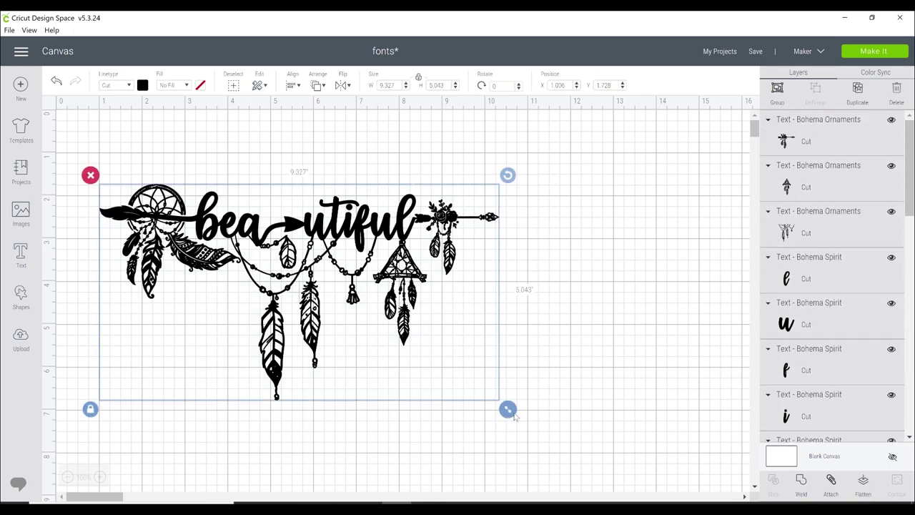
Scale the selected 'beautiful' design up to about 13.035 × 7.048 inches
{"action": "left_click_drag", "start_coordinate": [511, 414], "coordinate": [680, 492]}
{"action": "left_click_drag", "start_coordinate": [668, 419], "coordinate": [669, 419]}
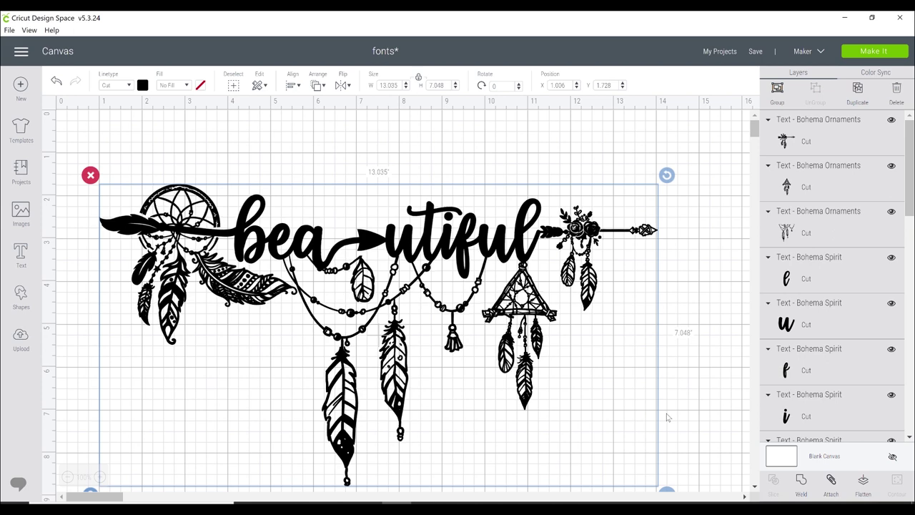
{"action": "left_click", "coordinate": [603, 155]}
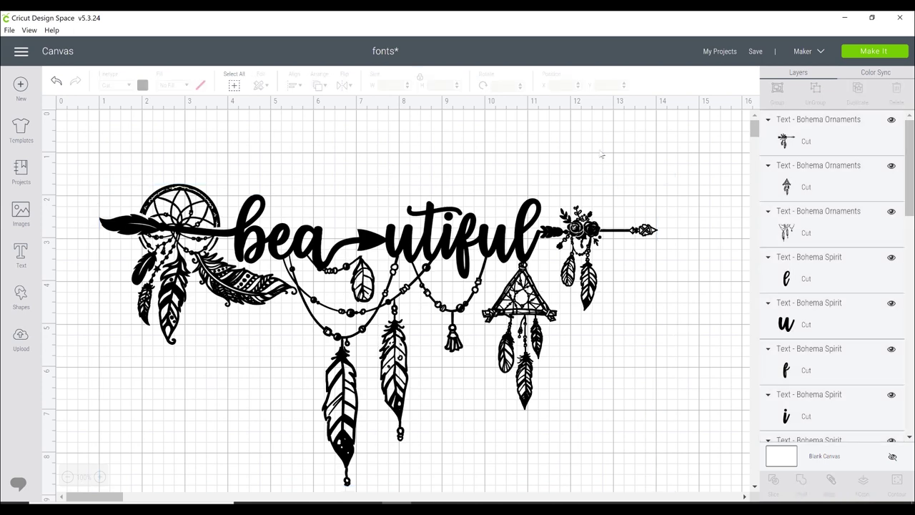
{"action": "left_click_drag", "start_coordinate": [702, 156], "coordinate": [116, 492]}
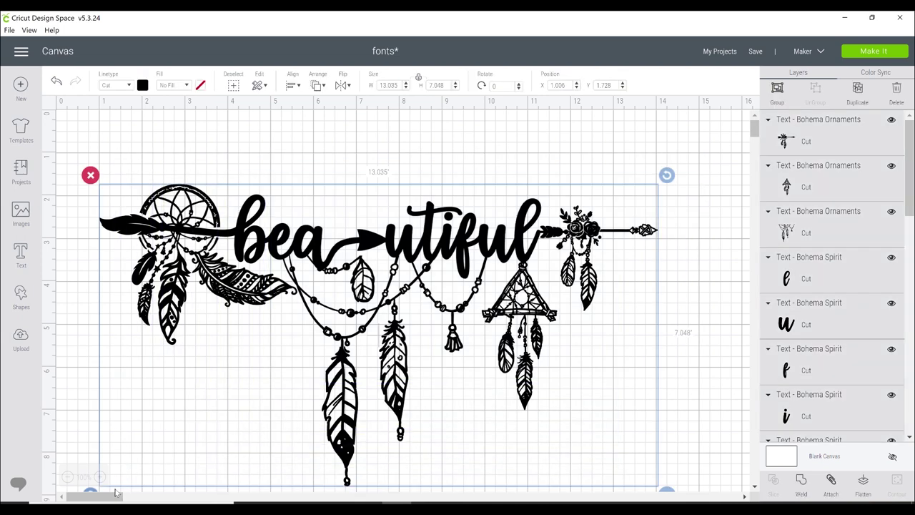